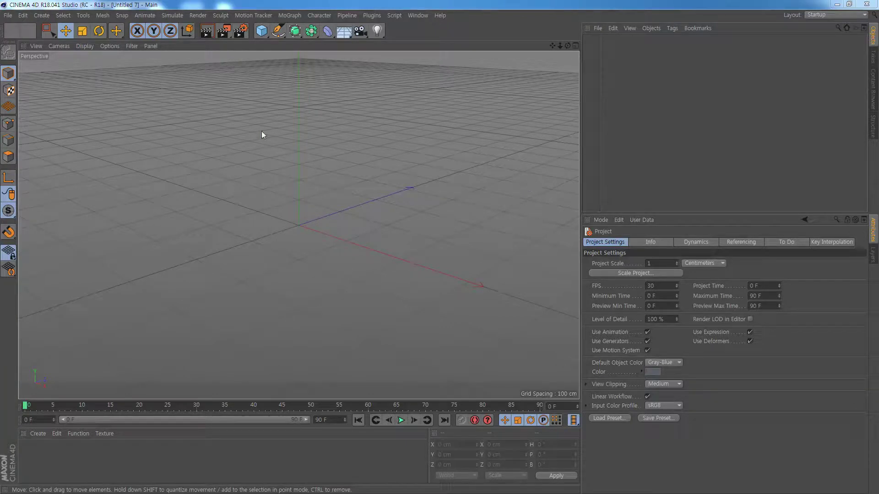
Step: Add a default 200 cm Cube primitive and zoom the viewport out slightly
{"action": "left_click", "coordinate": [262, 33]}
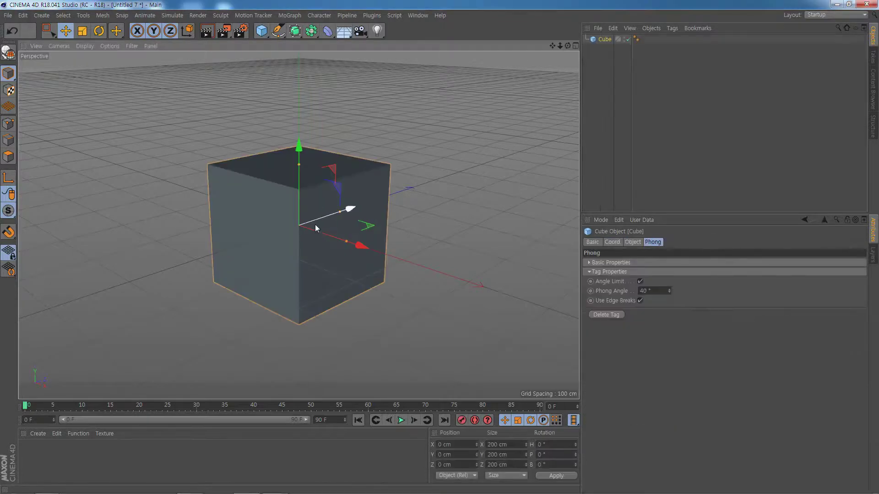
{"action": "scroll", "coordinate": [315, 224], "scroll_direction": "down", "scroll_amount": 2}
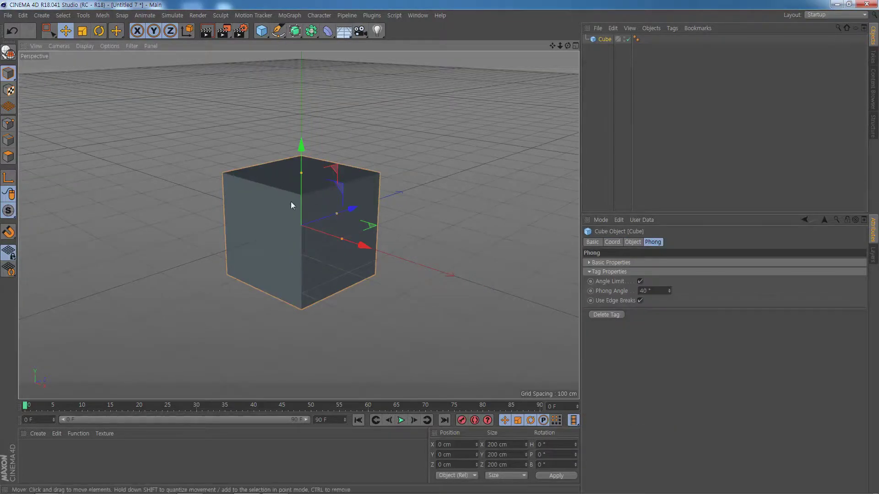
Step: Use Arrange Objects > Duplicate to make 8 cube copies in a Circle layout
{"action": "left_click", "coordinate": [86, 16]}
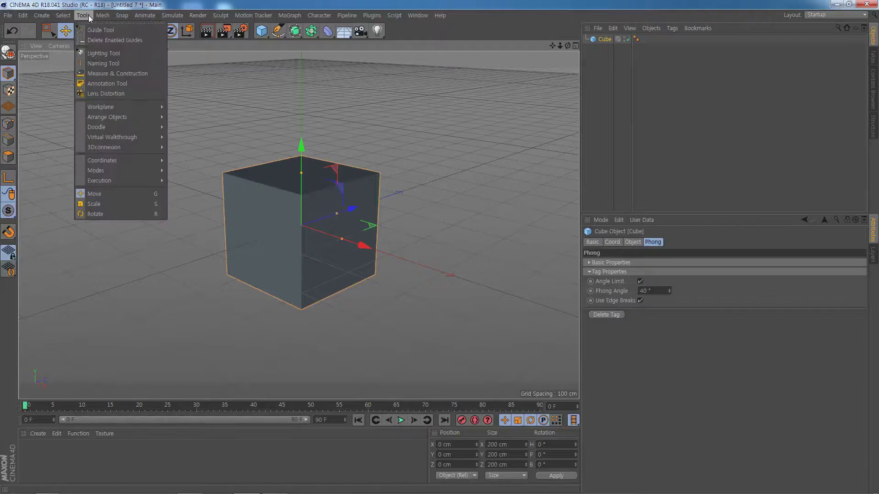
{"action": "mouse_move", "coordinate": [107, 117]}
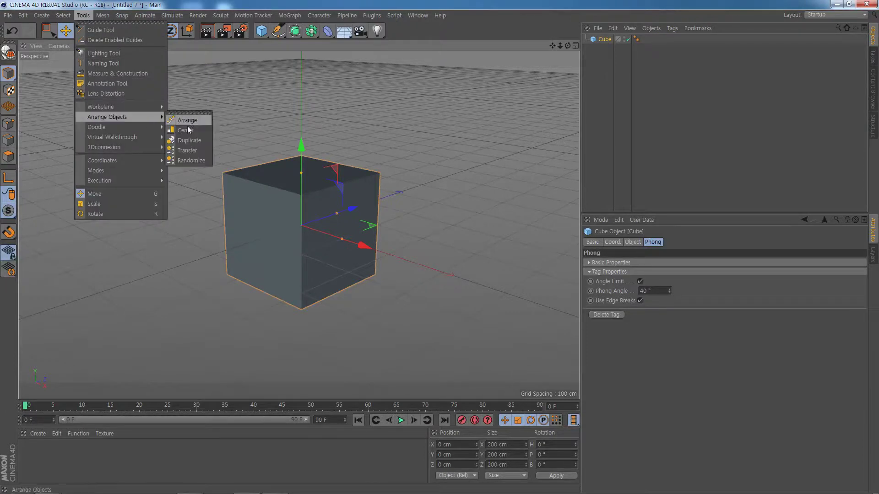
{"action": "left_click", "coordinate": [196, 140]}
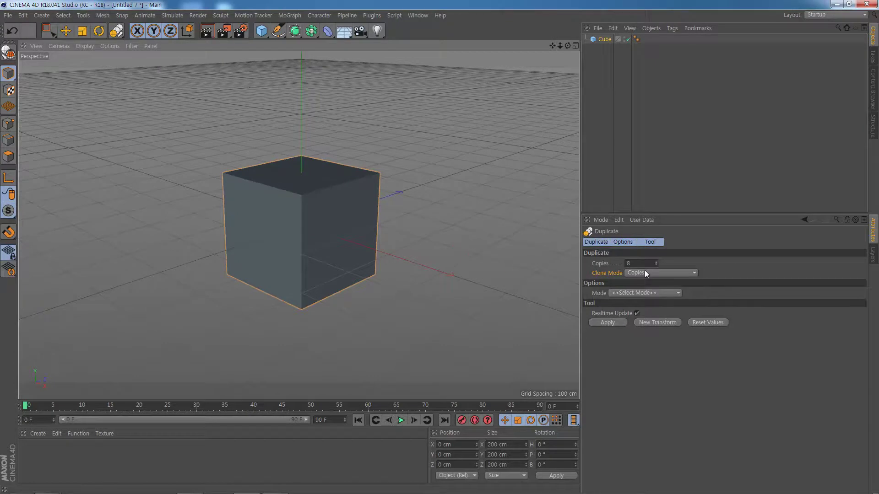
{"action": "left_click", "coordinate": [641, 295]}
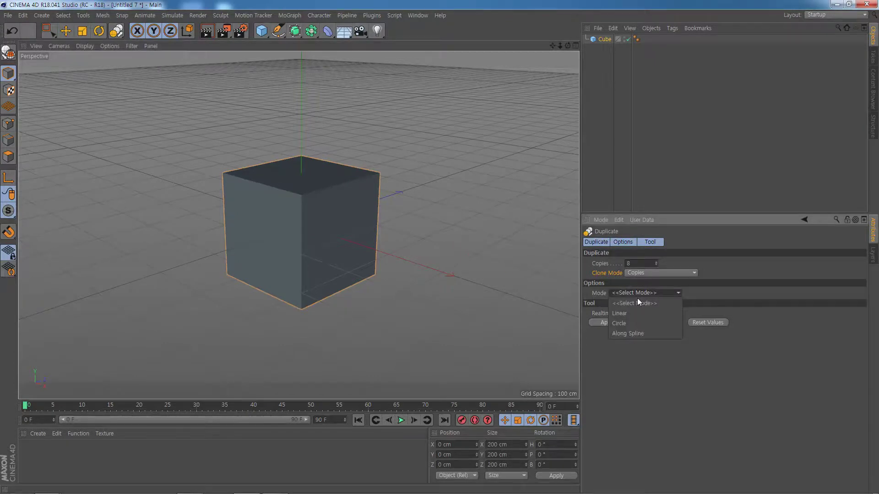
{"action": "left_click", "coordinate": [630, 321]}
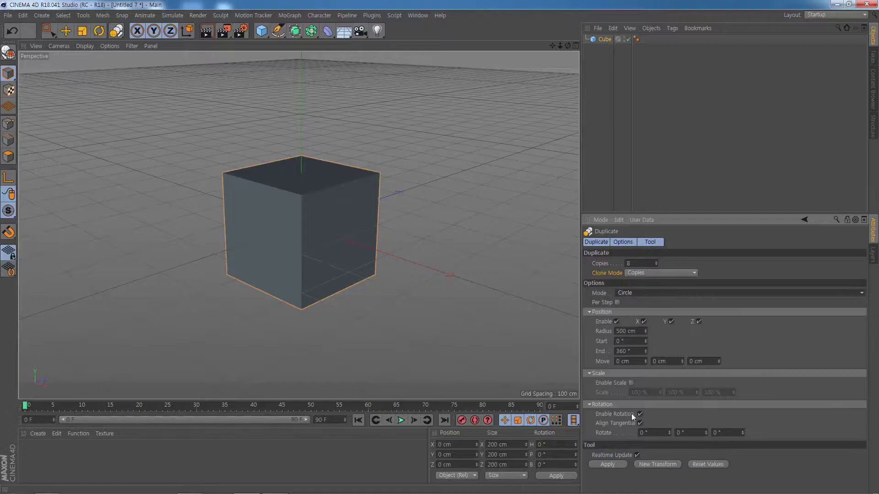
{"action": "left_click", "coordinate": [608, 465]}
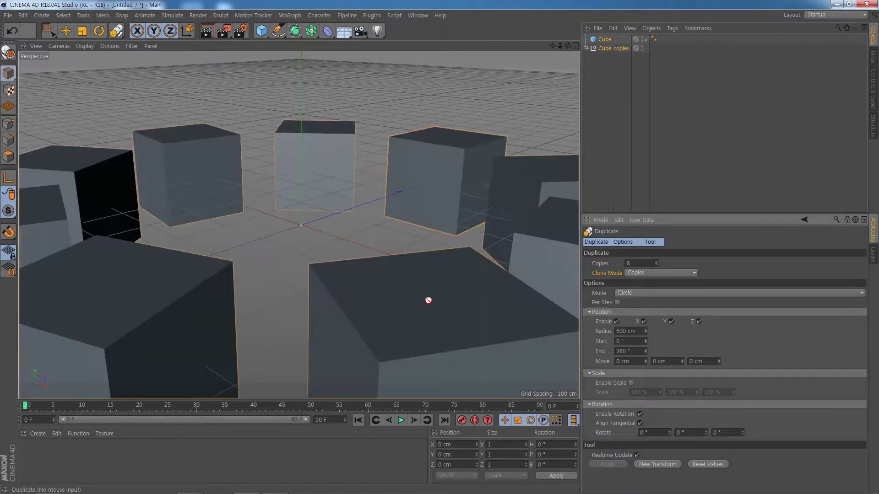
Step: Zoom and pan to inspect the ring of eight cubes, then return to Live Selection
{"action": "scroll", "coordinate": [427, 299], "scroll_direction": "down", "scroll_amount": 3}
{"action": "scroll", "coordinate": [399, 297], "scroll_direction": "down", "scroll_amount": 2}
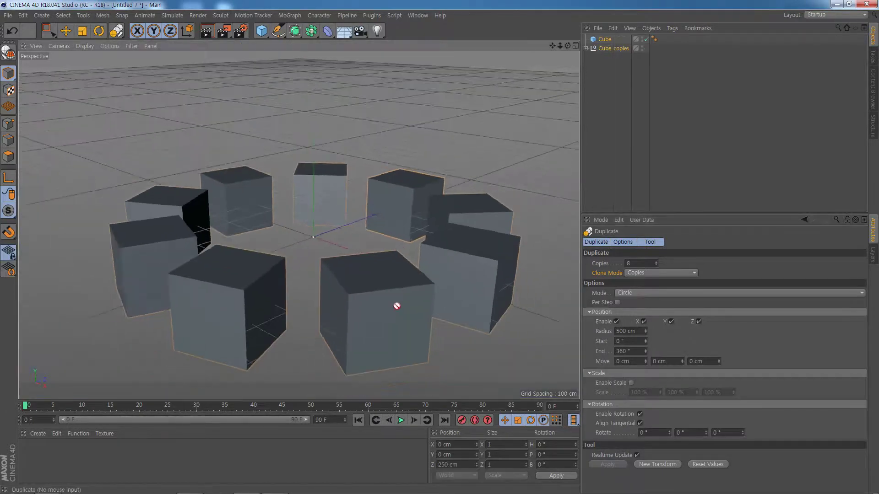
{"action": "scroll", "coordinate": [395, 307], "scroll_direction": "down", "scroll_amount": 2}
{"action": "scroll", "coordinate": [395, 308], "scroll_direction": "down", "scroll_amount": 2}
{"action": "scroll", "coordinate": [392, 296], "scroll_direction": "down", "scroll_amount": 1}
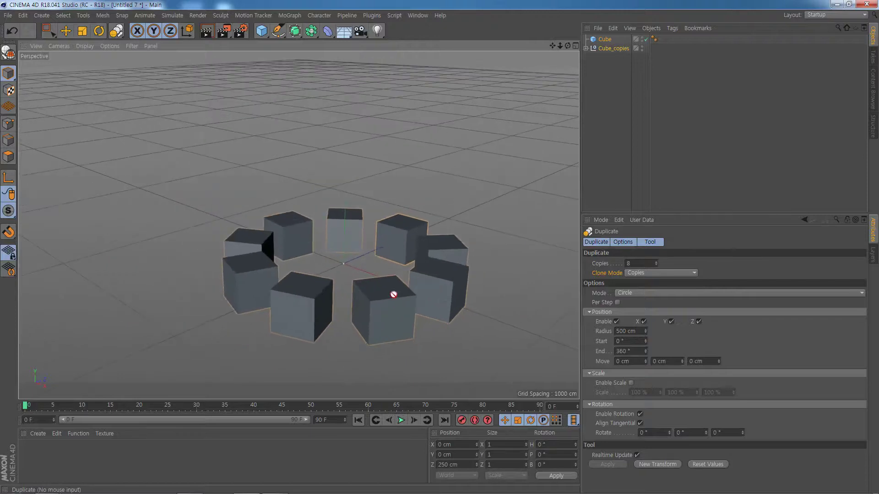
{"action": "middle_click_drag", "start_coordinate": [392, 295], "coordinate": [373, 230], "text": "alt"}
{"action": "scroll", "coordinate": [345, 251], "scroll_direction": "up", "scroll_amount": 1}
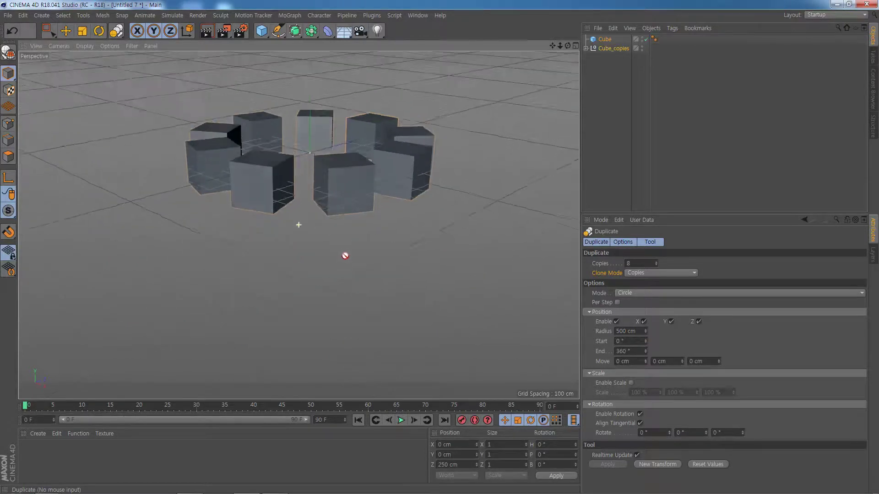
{"action": "scroll", "coordinate": [347, 261], "scroll_direction": "up", "scroll_amount": 2}
{"action": "scroll", "coordinate": [348, 269], "scroll_direction": "down", "scroll_amount": 1}
{"action": "scroll", "coordinate": [347, 206], "scroll_direction": "down", "scroll_amount": 1}
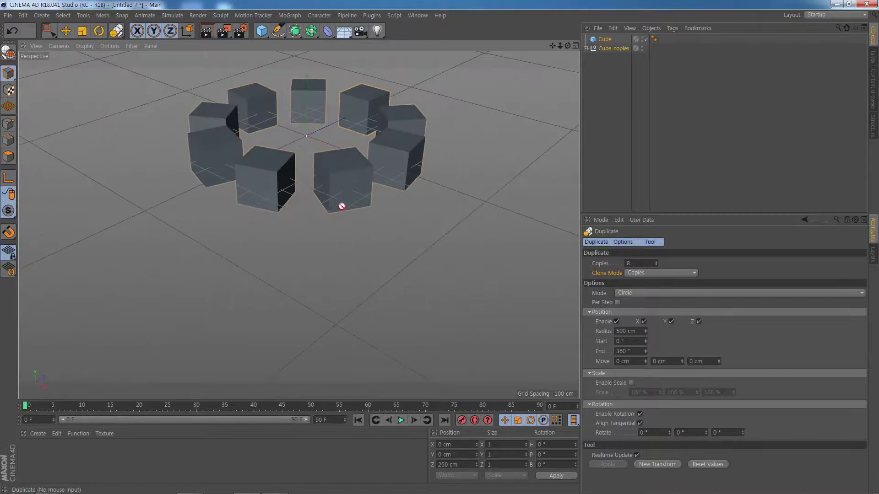
{"action": "middle_click_drag", "start_coordinate": [337, 166], "coordinate": [333, 198], "text": "alt"}
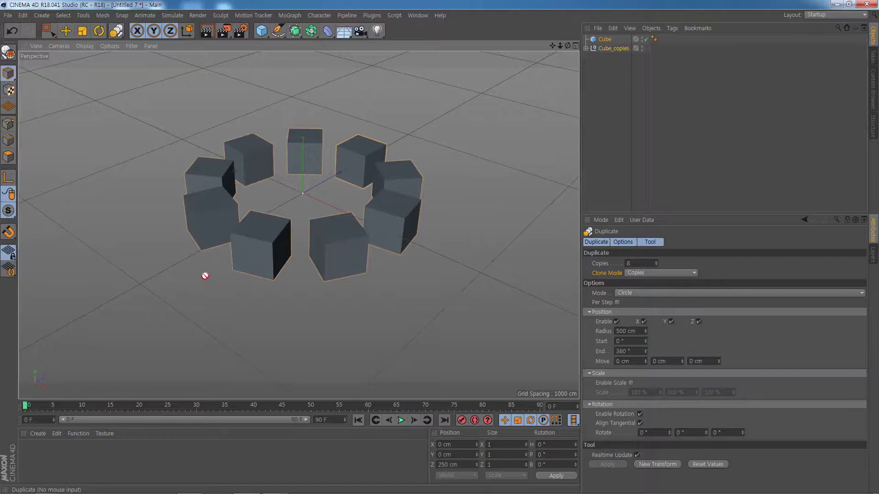
{"action": "key", "text": "space"}
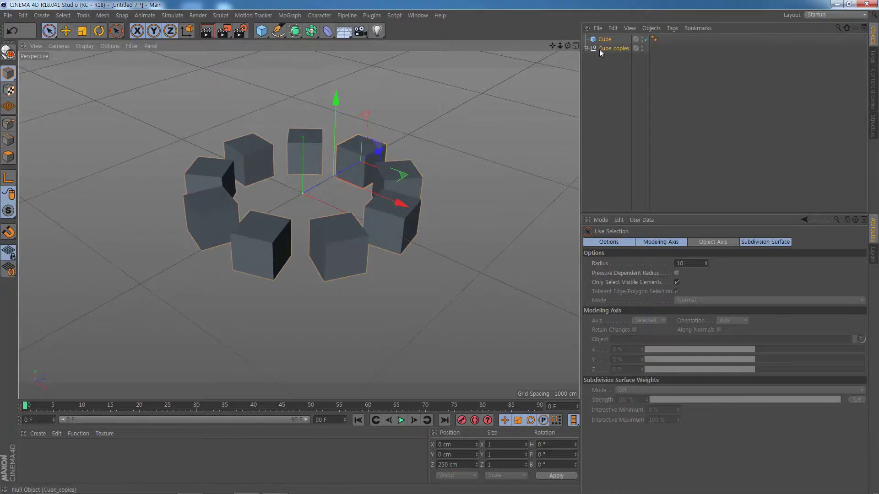
Step: Ungroup Cube_copies with Expand Object Group, delete the empty group, and select all nine cubes
{"action": "left_click", "coordinate": [586, 48]}
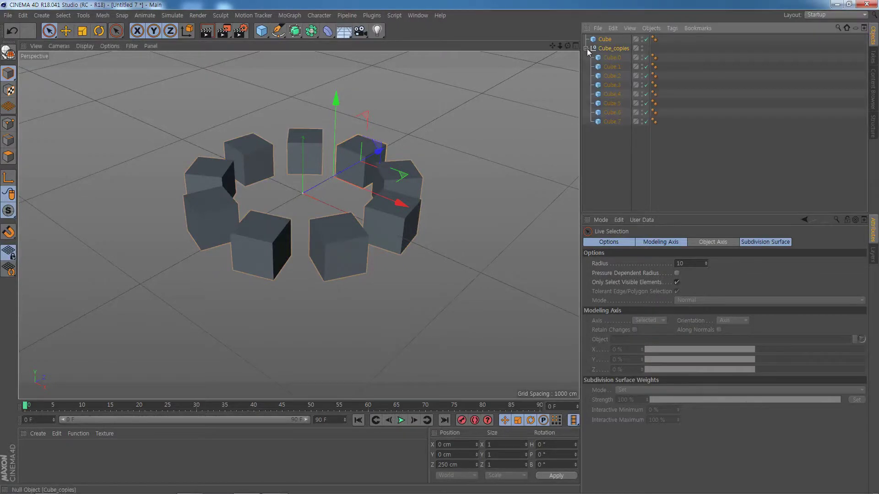
{"action": "left_click", "coordinate": [614, 49]}
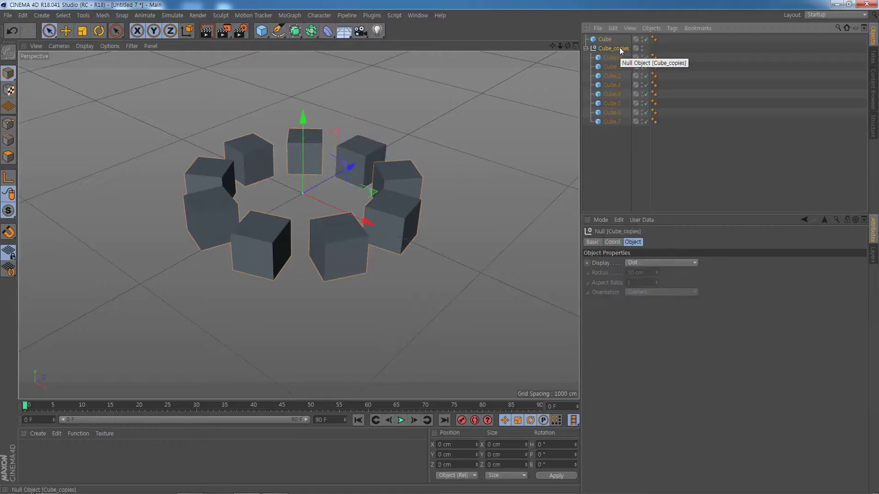
{"action": "left_click", "coordinate": [656, 28]}
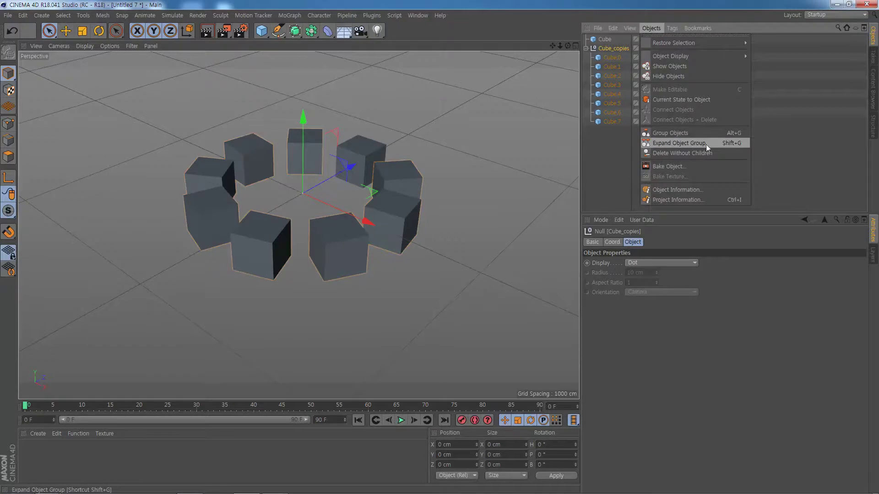
{"action": "left_click", "coordinate": [730, 147]}
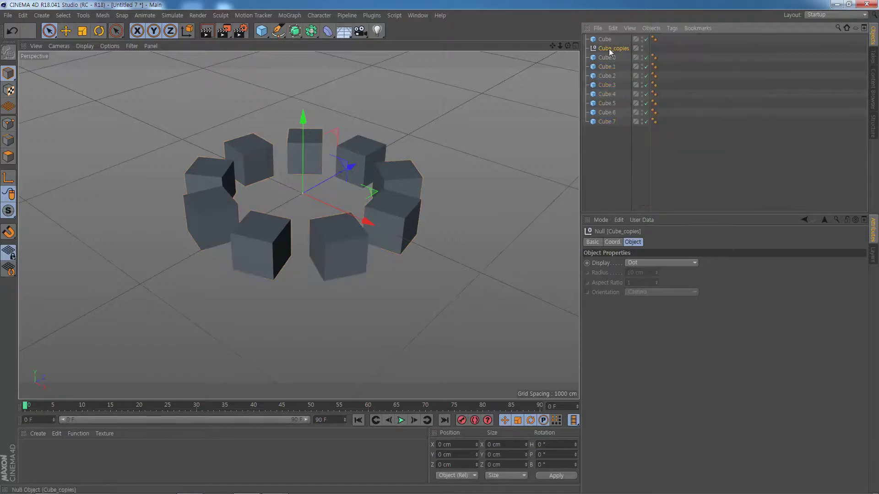
{"action": "key", "text": "Delete"}
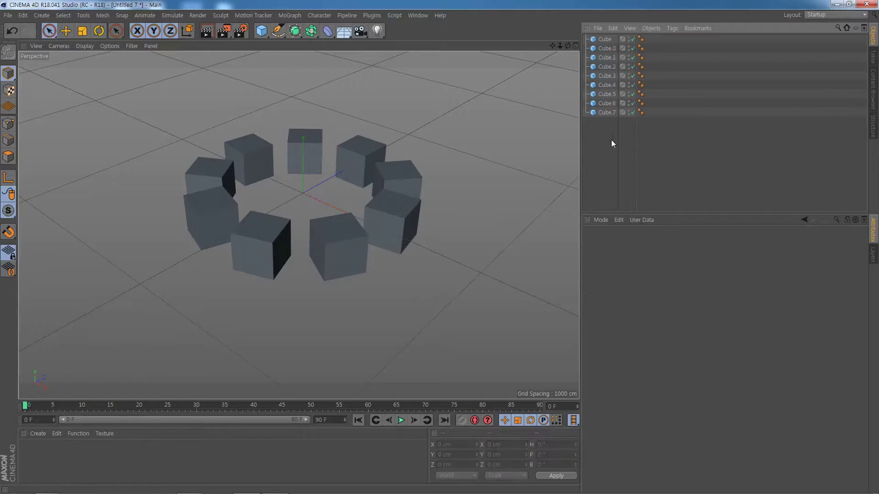
{"action": "left_click_drag", "start_coordinate": [607, 136], "coordinate": [588, 33]}
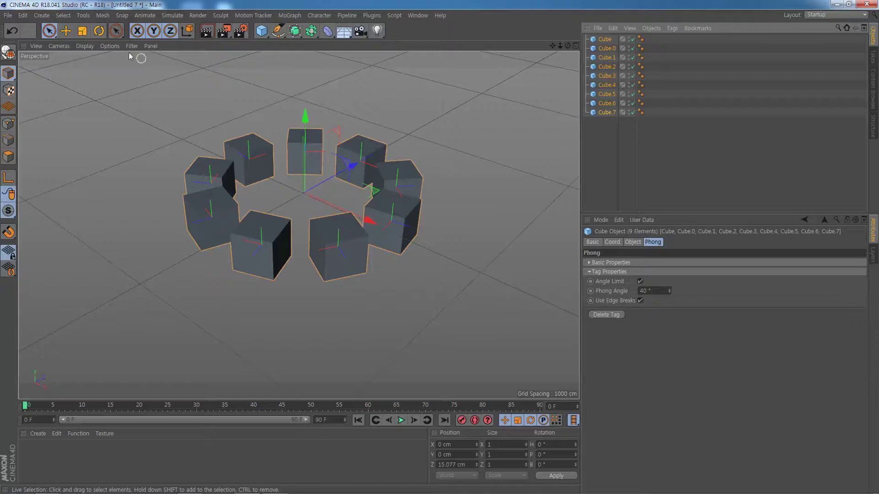
Step: Apply Arrange Objects > Randomize to the nine cubes at defaults: Move 0 cm, Scale 100%, Rotate 0°
{"action": "left_click", "coordinate": [84, 15]}
{"action": "mouse_move", "coordinate": [107, 117]}
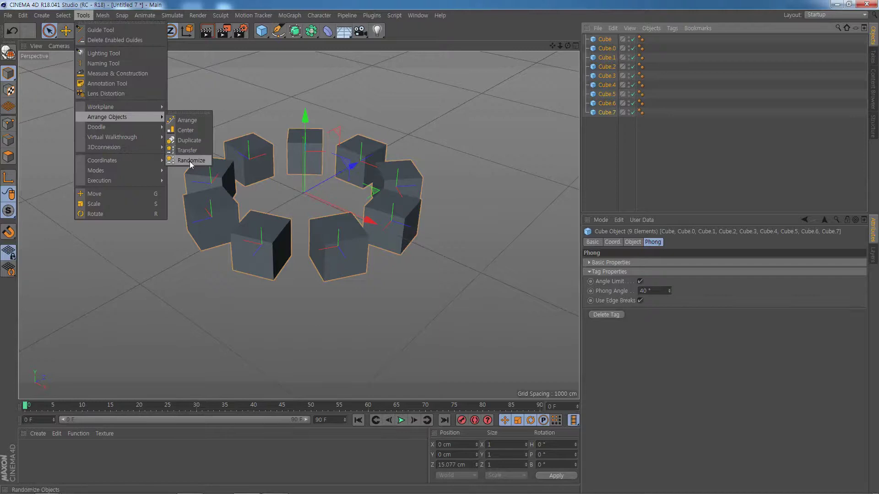
{"action": "left_click", "coordinate": [191, 161]}
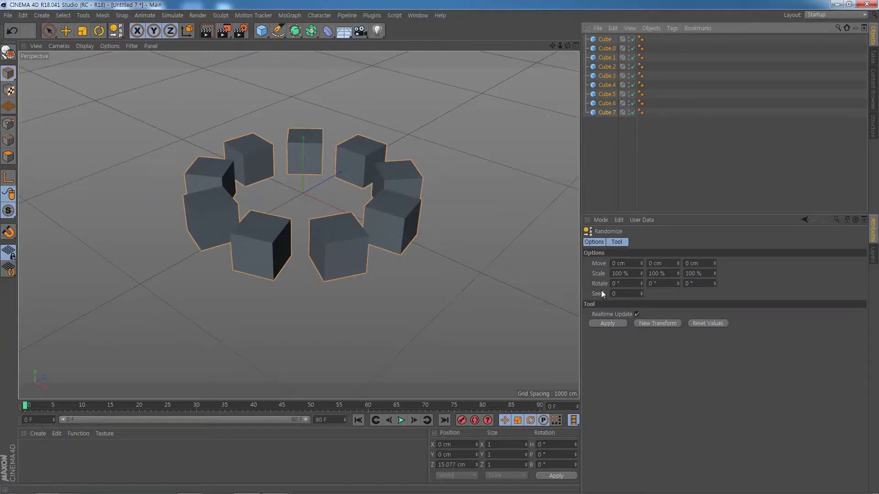
{"action": "left_click", "coordinate": [608, 324]}
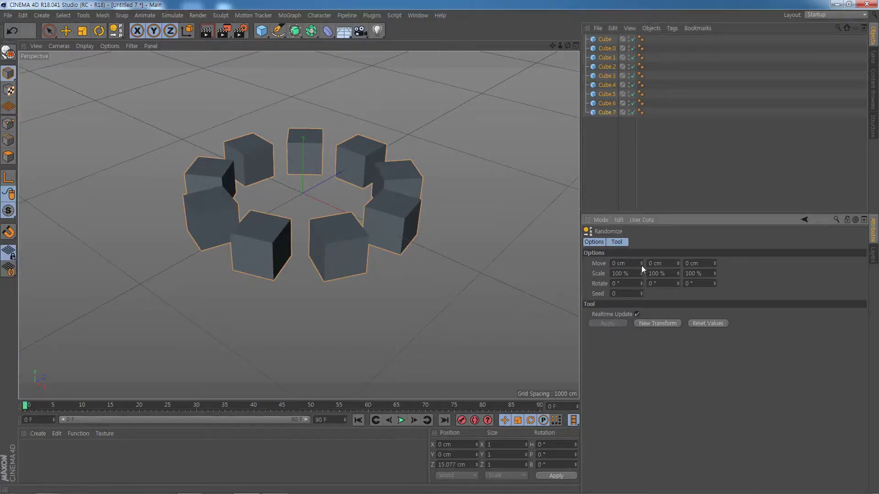
Step: Set the random Move range to 192, 218 and 251 cm
{"action": "left_click_drag", "start_coordinate": [641, 262], "coordinate": [641, 262]}
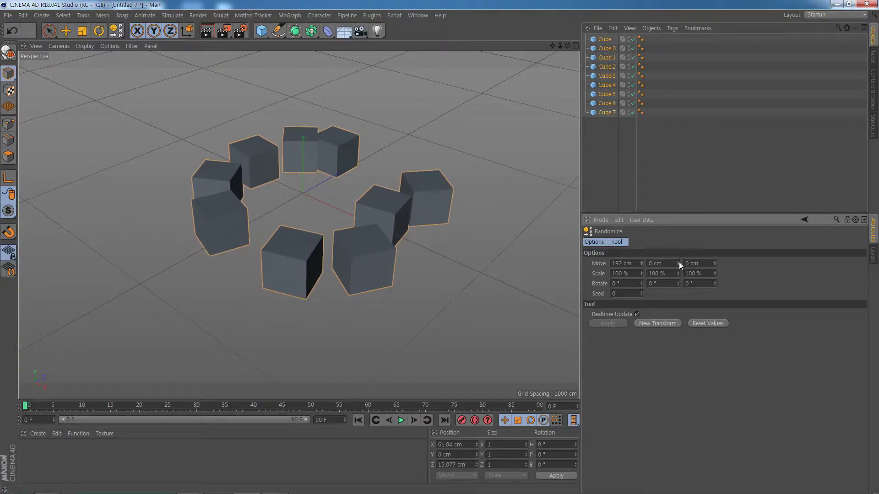
{"action": "left_click_drag", "start_coordinate": [679, 261], "coordinate": [679, 261]}
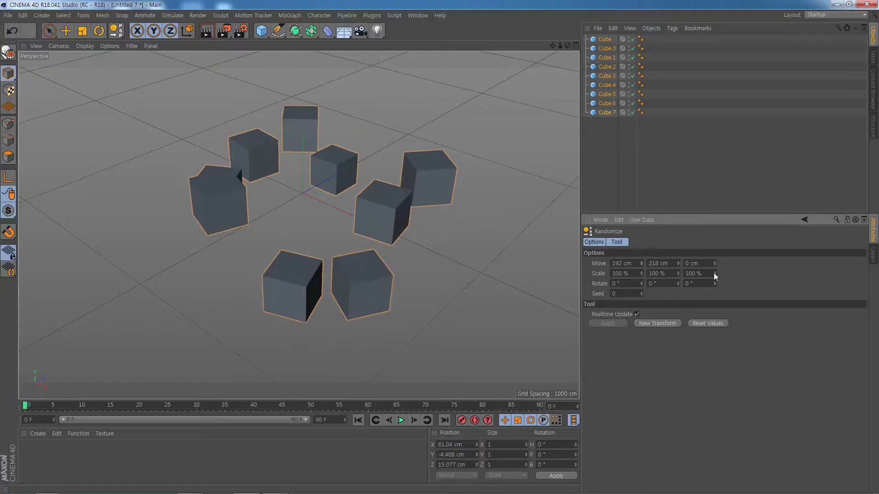
{"action": "left_click_drag", "start_coordinate": [715, 263], "coordinate": [714, 261]}
{"action": "mouse_move", "coordinate": [498, 238]}
{"action": "left_mouse_down", "text": "alt"}
{"action": "mouse_move", "coordinate": [462, 234]}
{"action": "mouse_move", "coordinate": [463, 261]}
{"action": "left_mouse_up", "text": "alt"}
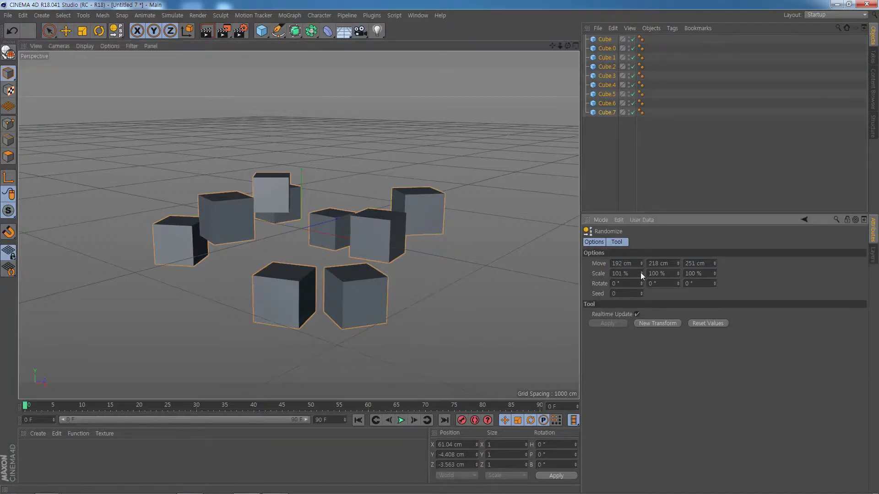
Step: Set random Scale to 175/53/160% and Rotate to 37/19/15°
{"action": "left_click_drag", "start_coordinate": [641, 272], "coordinate": [642, 277]}
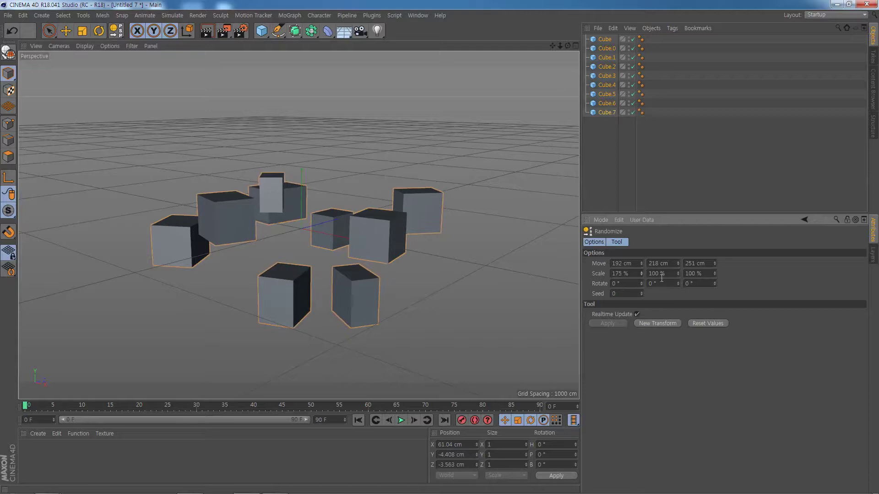
{"action": "mouse_move", "coordinate": [679, 274]}
{"action": "left_mouse_down"}
{"action": "mouse_move", "coordinate": [679, 288]}
{"action": "mouse_move", "coordinate": [715, 260]}
{"action": "left_mouse_up"}
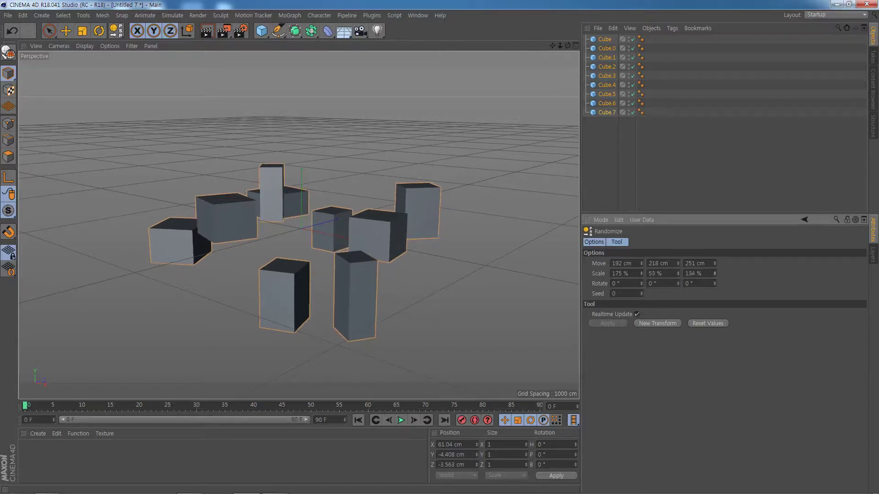
{"action": "mouse_move", "coordinate": [418, 314]}
{"action": "left_mouse_down", "text": "alt"}
{"action": "mouse_move", "coordinate": [406, 323]}
{"action": "mouse_move", "coordinate": [426, 335]}
{"action": "mouse_move", "coordinate": [432, 279]}
{"action": "mouse_move", "coordinate": [389, 276]}
{"action": "mouse_move", "coordinate": [374, 293]}
{"action": "mouse_move", "coordinate": [386, 306]}
{"action": "left_mouse_up", "text": "alt"}
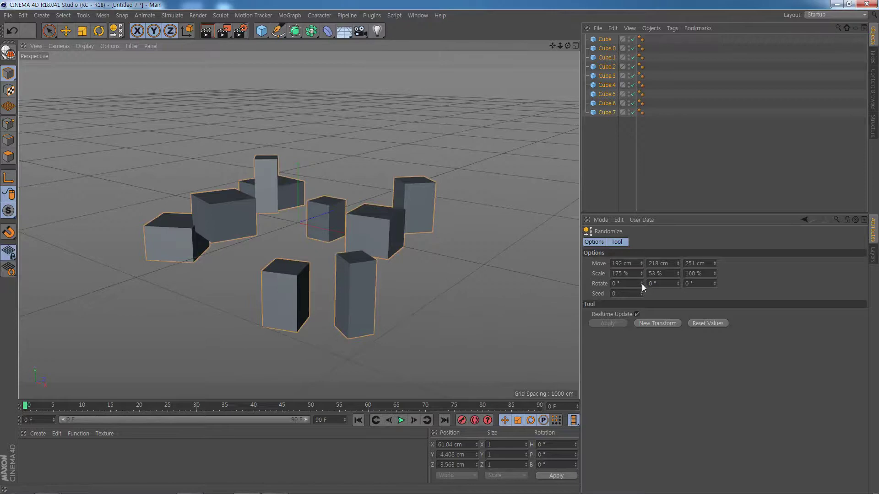
{"action": "left_click_drag", "start_coordinate": [641, 284], "coordinate": [717, 279]}
{"action": "mouse_move", "coordinate": [481, 257]}
{"action": "left_mouse_down", "text": "alt"}
{"action": "mouse_move", "coordinate": [500, 279]}
{"action": "mouse_move", "coordinate": [496, 263]}
{"action": "mouse_move", "coordinate": [476, 252]}
{"action": "left_mouse_up", "text": "alt"}
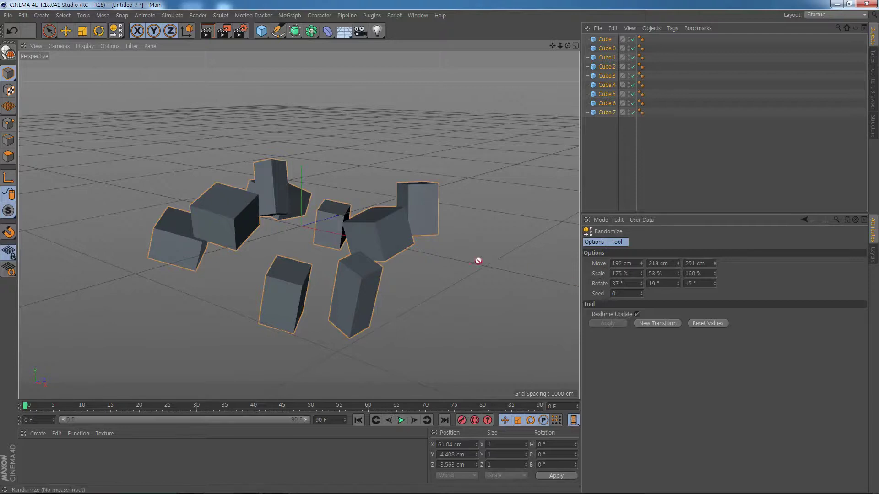
Step: Raise the Randomize Seed to 5, orbit the view, and switch to Rectangle Selection
{"action": "left_click", "coordinate": [642, 292]}
{"action": "left_click", "coordinate": [642, 292]}
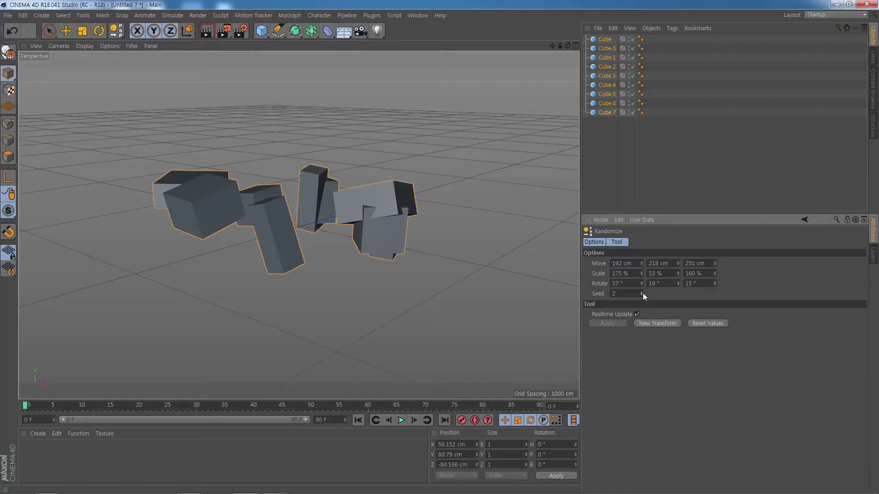
{"action": "left_click", "coordinate": [642, 292]}
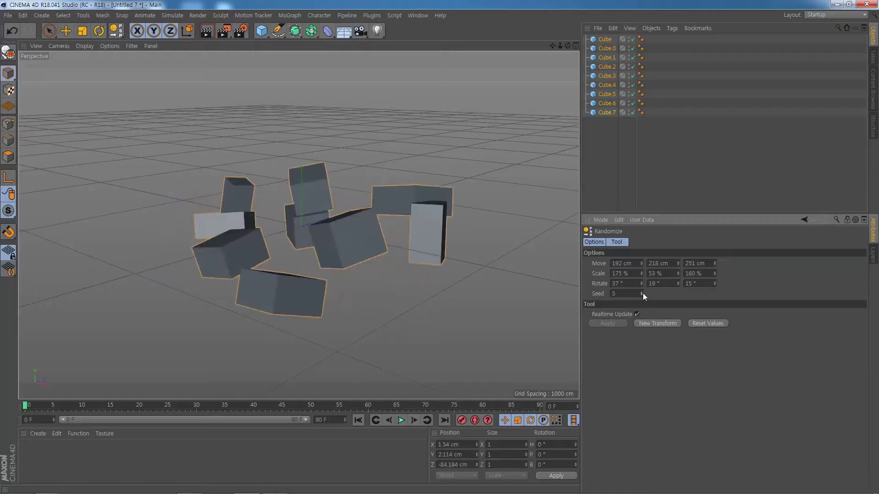
{"action": "mouse_move", "coordinate": [399, 274]}
{"action": "left_mouse_down", "text": "alt"}
{"action": "mouse_move", "coordinate": [416, 295]}
{"action": "mouse_move", "coordinate": [410, 255]}
{"action": "mouse_move", "coordinate": [392, 299]}
{"action": "mouse_move", "coordinate": [403, 316]}
{"action": "mouse_move", "coordinate": [465, 298]}
{"action": "mouse_move", "coordinate": [507, 247]}
{"action": "mouse_move", "coordinate": [447, 290]}
{"action": "mouse_move", "coordinate": [403, 292]}
{"action": "left_mouse_up", "text": "alt"}
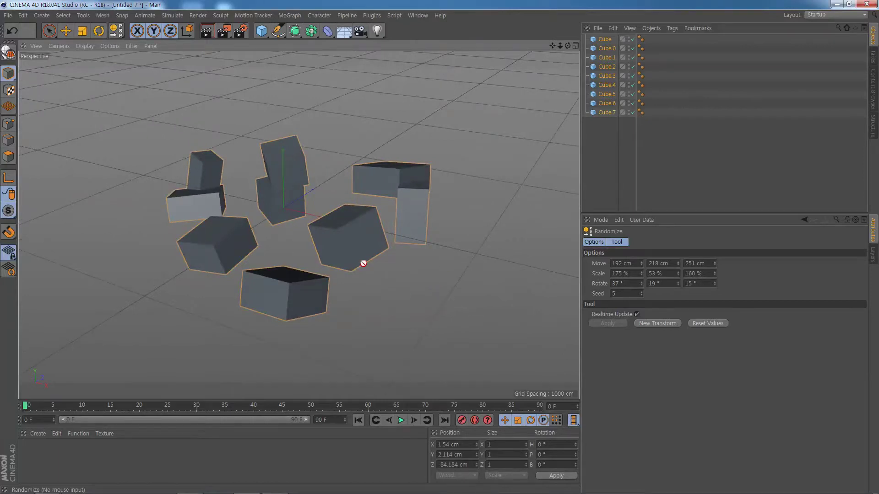
{"action": "key", "text": "0"}
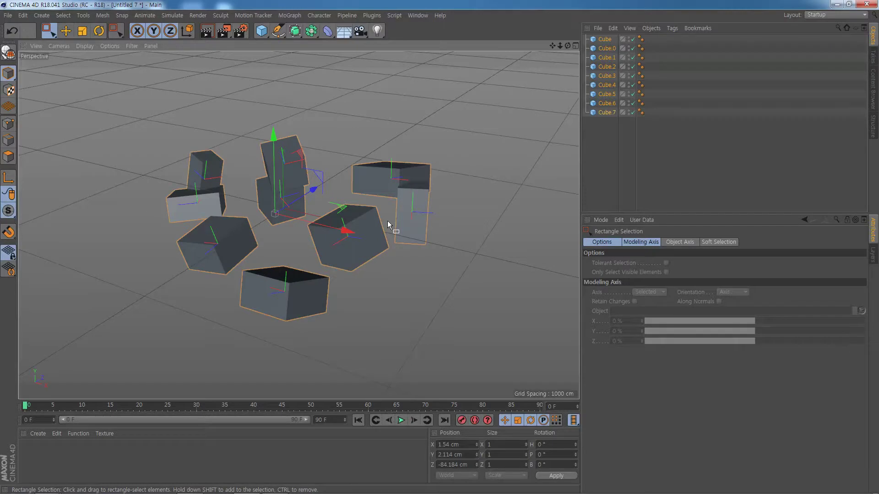
Step: Deselect the cubes, orbit around the scattered ring, and select Cube.1 to check its values
{"action": "left_click", "coordinate": [411, 265]}
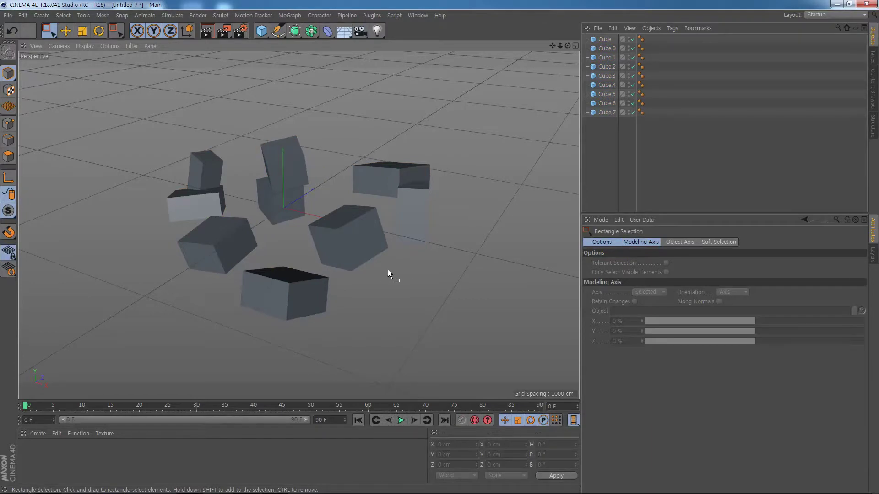
{"action": "mouse_move", "coordinate": [388, 270]}
{"action": "left_mouse_down", "text": "alt"}
{"action": "mouse_move", "coordinate": [435, 294]}
{"action": "mouse_move", "coordinate": [325, 263]}
{"action": "left_mouse_up", "text": "alt"}
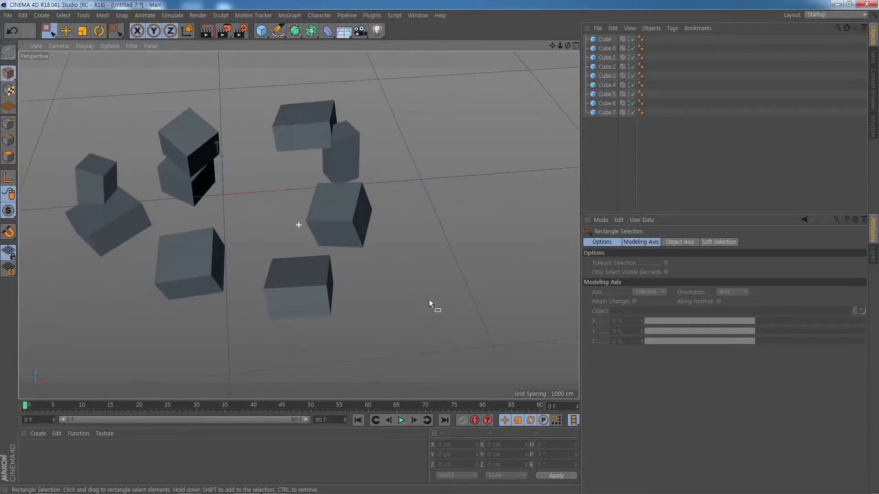
{"action": "mouse_move", "coordinate": [317, 229]}
{"action": "left_mouse_down", "text": "alt"}
{"action": "mouse_move", "coordinate": [325, 185]}
{"action": "mouse_move", "coordinate": [244, 156]}
{"action": "mouse_move", "coordinate": [425, 234]}
{"action": "mouse_move", "coordinate": [388, 252]}
{"action": "left_mouse_up", "text": "alt"}
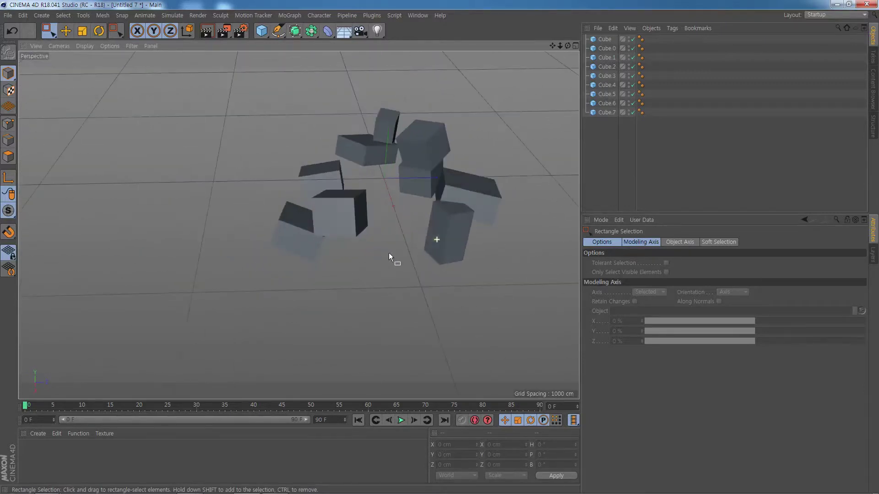
{"action": "mouse_move", "coordinate": [431, 232]}
{"action": "left_mouse_down", "text": "alt"}
{"action": "mouse_move", "coordinate": [444, 258]}
{"action": "mouse_move", "coordinate": [474, 270]}
{"action": "mouse_move", "coordinate": [456, 274]}
{"action": "mouse_move", "coordinate": [473, 259]}
{"action": "left_mouse_up", "text": "alt"}
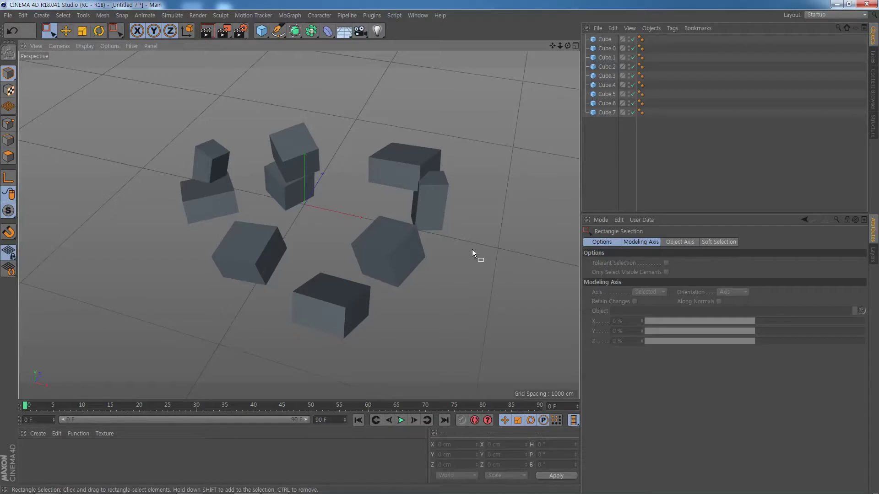
{"action": "left_click", "coordinate": [438, 214]}
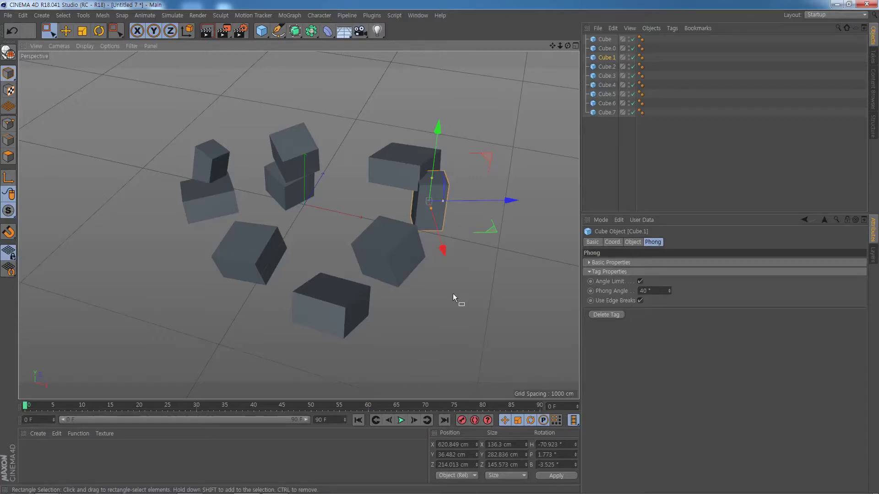
Step: Select Cube, then Cube.3, orbiting between, and reselect all nine cubes in the Object Manager
{"action": "left_click", "coordinate": [604, 39]}
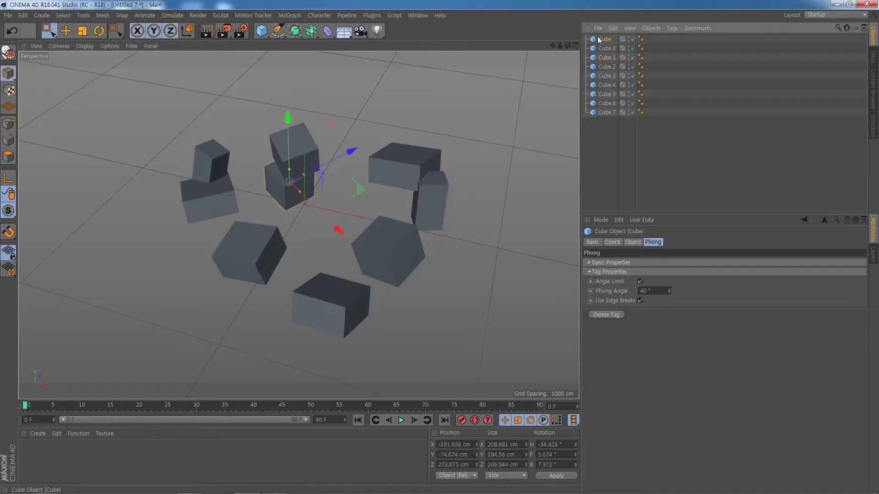
{"action": "left_click_drag", "start_coordinate": [385, 184], "coordinate": [391, 184], "text": "alt"}
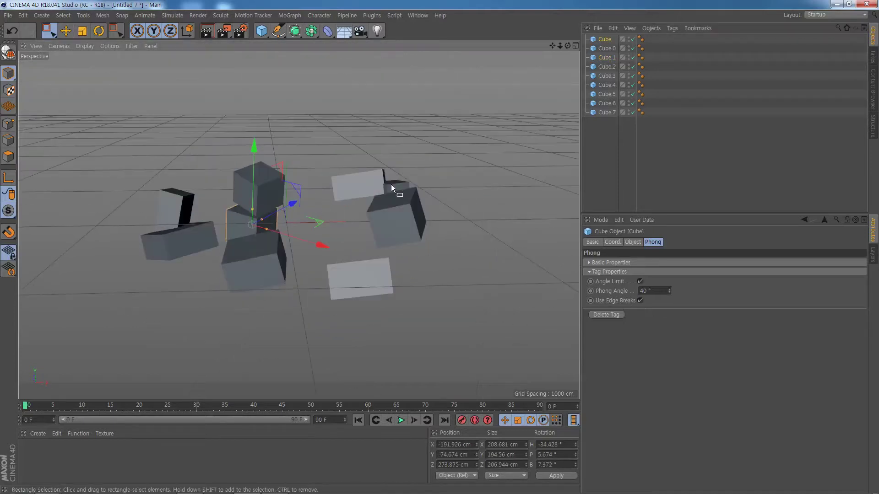
{"action": "mouse_move", "coordinate": [312, 228]}
{"action": "left_mouse_down", "text": "alt"}
{"action": "mouse_move", "coordinate": [410, 257]}
{"action": "mouse_move", "coordinate": [383, 262]}
{"action": "left_mouse_up", "text": "alt"}
{"action": "left_click", "coordinate": [392, 262]}
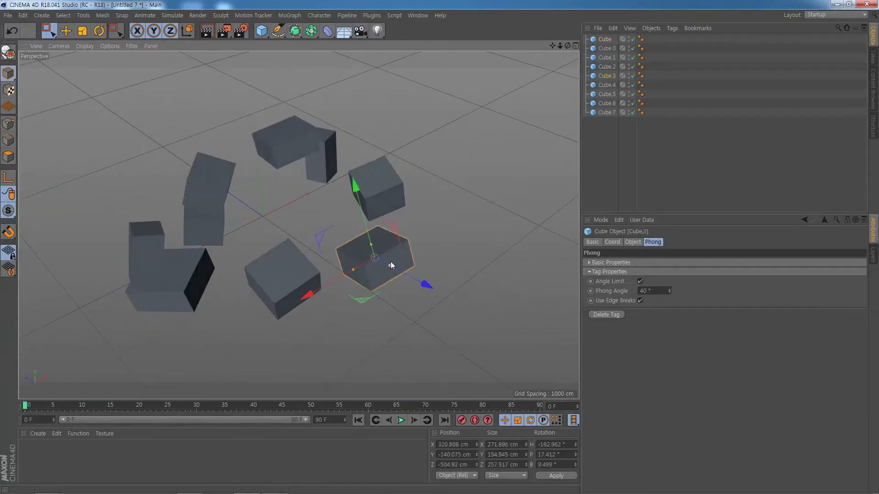
{"action": "mouse_move", "coordinate": [383, 276]}
{"action": "left_mouse_down", "text": "alt"}
{"action": "mouse_move", "coordinate": [395, 238]}
{"action": "mouse_move", "coordinate": [367, 255]}
{"action": "mouse_move", "coordinate": [365, 267]}
{"action": "left_mouse_up", "text": "alt"}
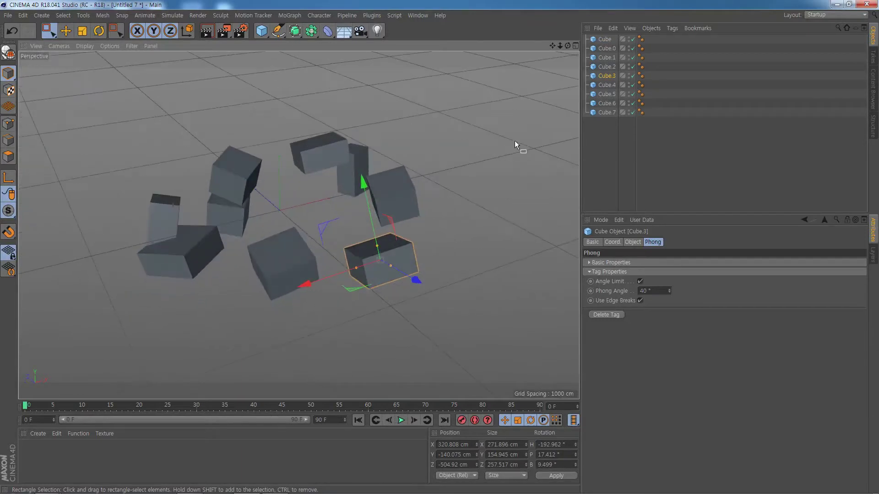
{"action": "left_click_drag", "start_coordinate": [608, 135], "coordinate": [597, 36]}
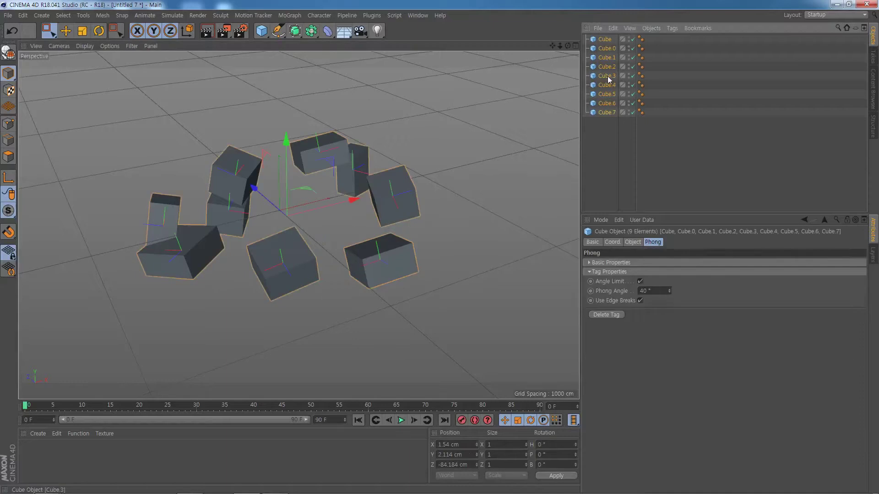
Step: Remove Cube.3 from the selection and start Arrange Objects > Transfer for the other cubes
{"action": "left_click", "coordinate": [606, 76], "text": "ctrl"}
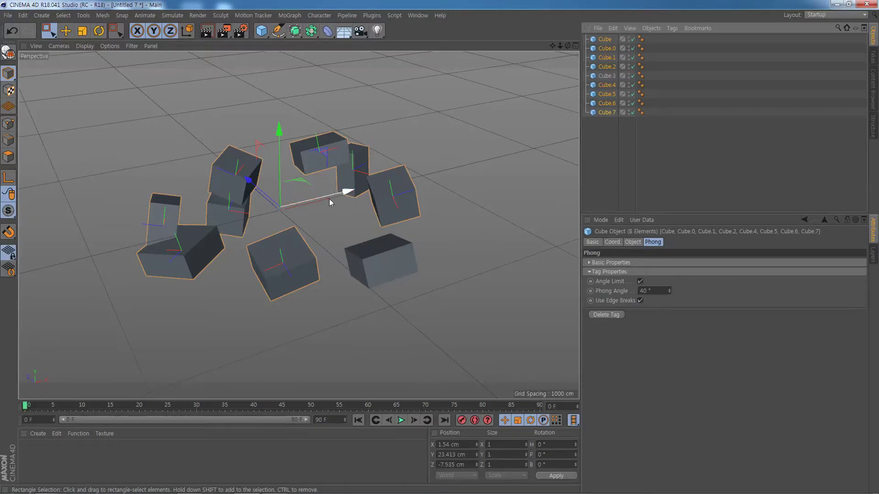
{"action": "left_click", "coordinate": [83, 15]}
{"action": "mouse_move", "coordinate": [107, 117]}
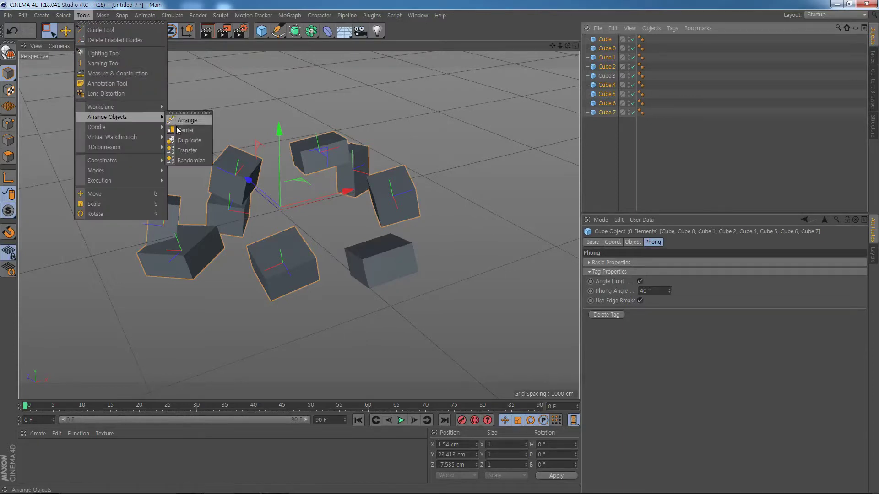
{"action": "left_click", "coordinate": [188, 150]}
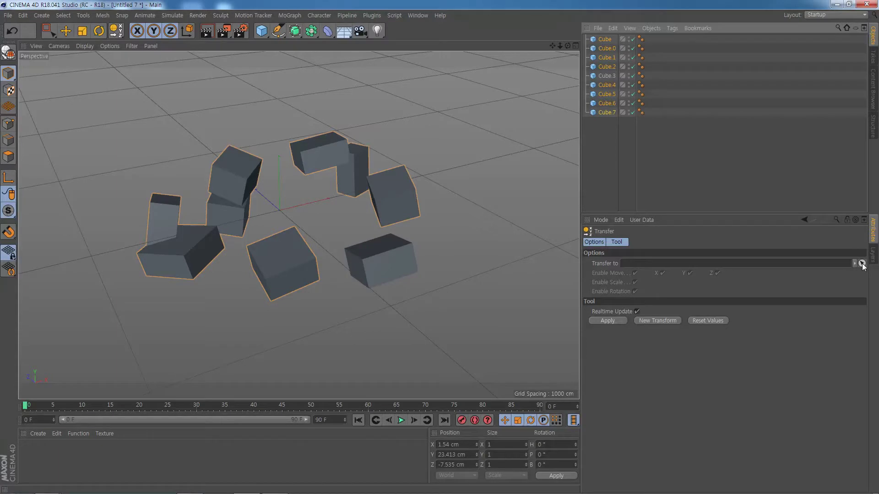
Step: Set Cube.3 as the Transfer target and apply, stacking all eight cubes onto it
{"action": "left_click", "coordinate": [861, 264]}
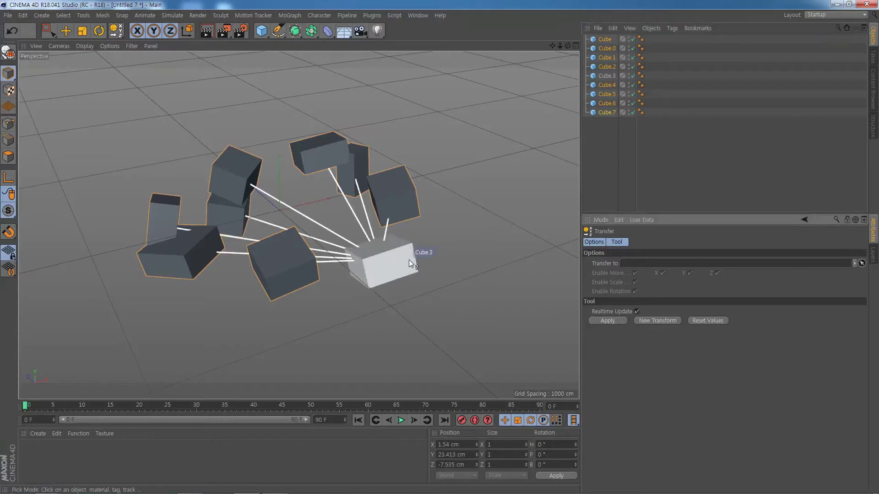
{"action": "left_click", "coordinate": [391, 257]}
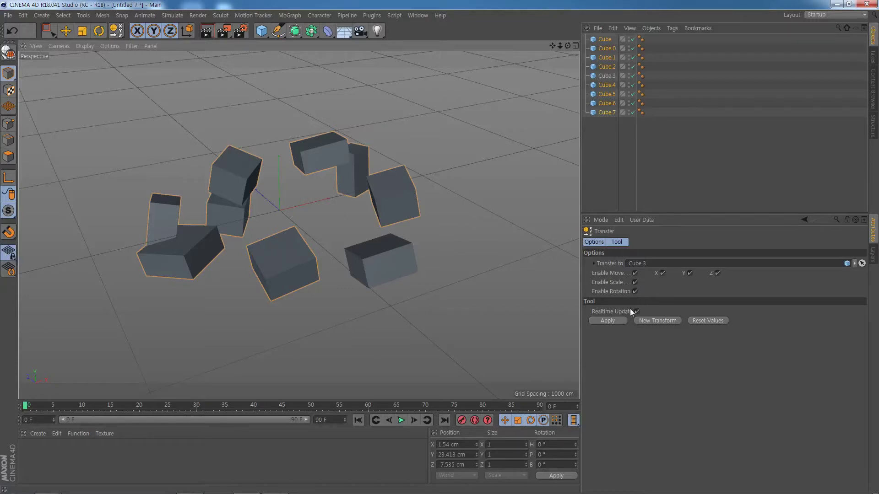
{"action": "left_click", "coordinate": [616, 320]}
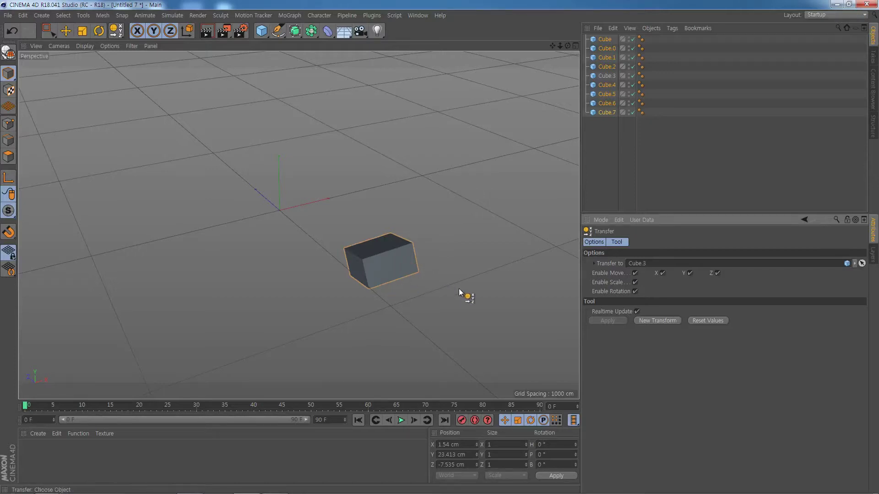
Step: Turn off Transfer rotation, scale and Move Y/Z, orbiting to a low view of the cubes
{"action": "left_click", "coordinate": [635, 291]}
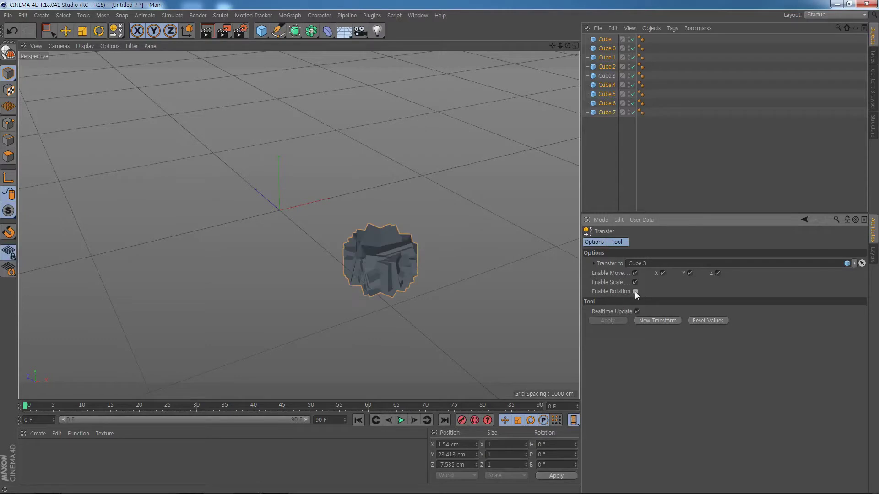
{"action": "left_click", "coordinate": [634, 282]}
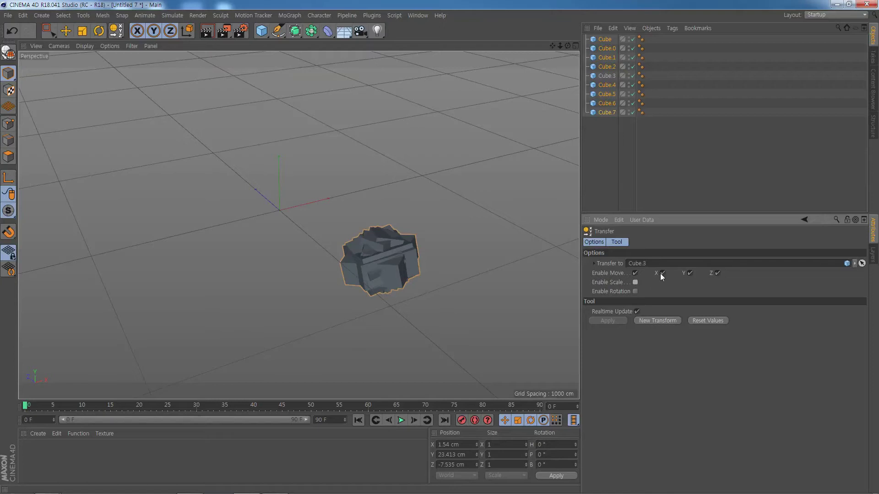
{"action": "left_click", "coordinate": [690, 272]}
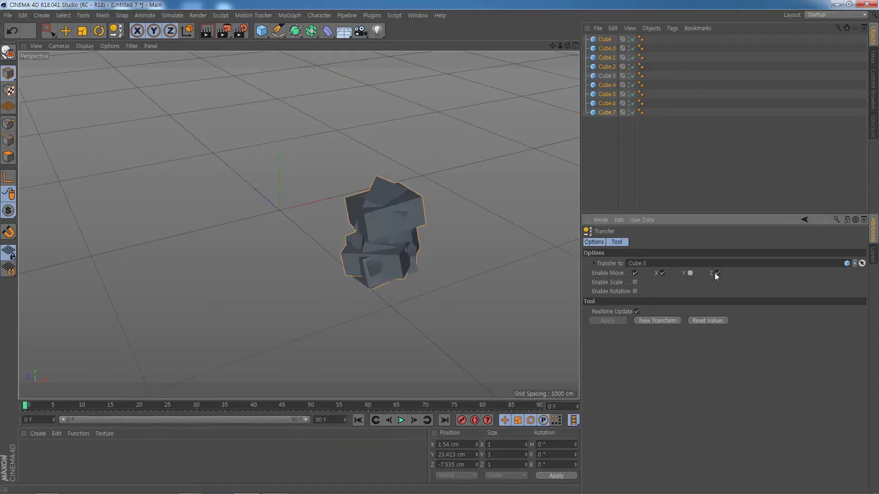
{"action": "left_click", "coordinate": [716, 273]}
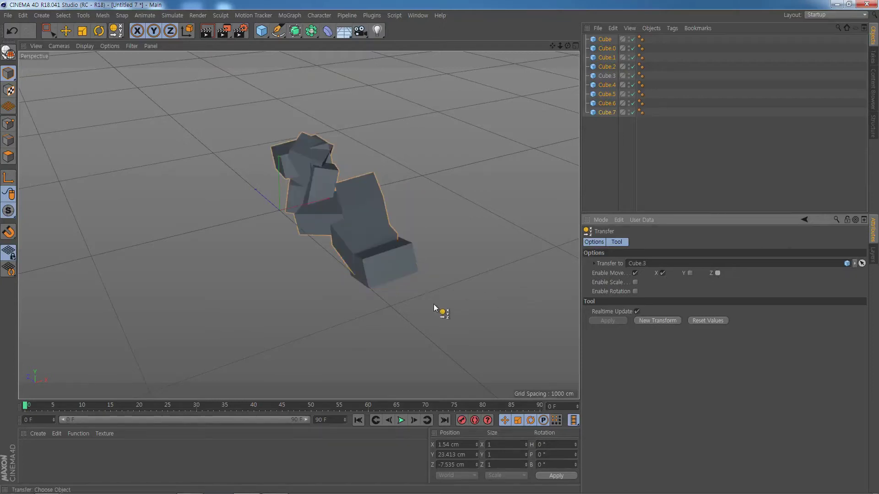
{"action": "mouse_move", "coordinate": [419, 314]}
{"action": "left_mouse_down", "text": "alt"}
{"action": "mouse_move", "coordinate": [492, 311]}
{"action": "mouse_move", "coordinate": [485, 324]}
{"action": "mouse_move", "coordinate": [465, 323]}
{"action": "left_mouse_up", "text": "alt"}
{"action": "left_click", "coordinate": [466, 323]}
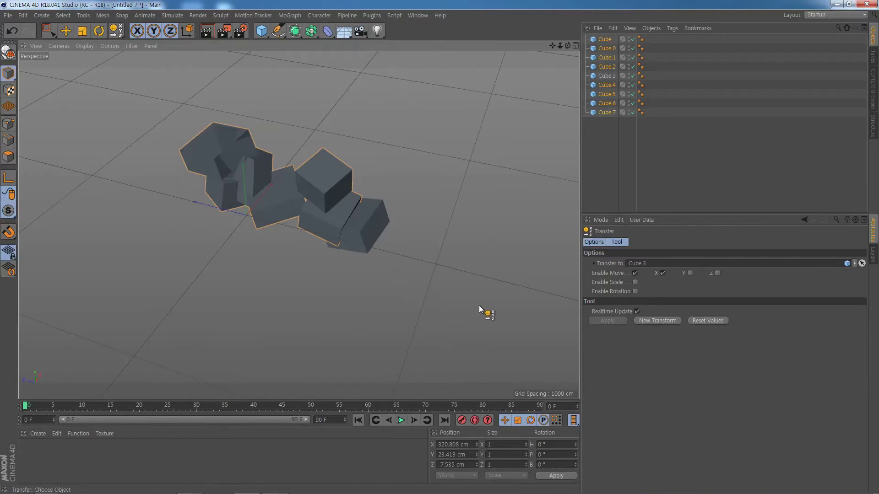
{"action": "mouse_move", "coordinate": [486, 304]}
{"action": "left_mouse_down", "text": "alt"}
{"action": "mouse_move", "coordinate": [534, 263]}
{"action": "mouse_move", "coordinate": [522, 289]}
{"action": "mouse_move", "coordinate": [503, 283]}
{"action": "left_mouse_up", "text": "alt"}
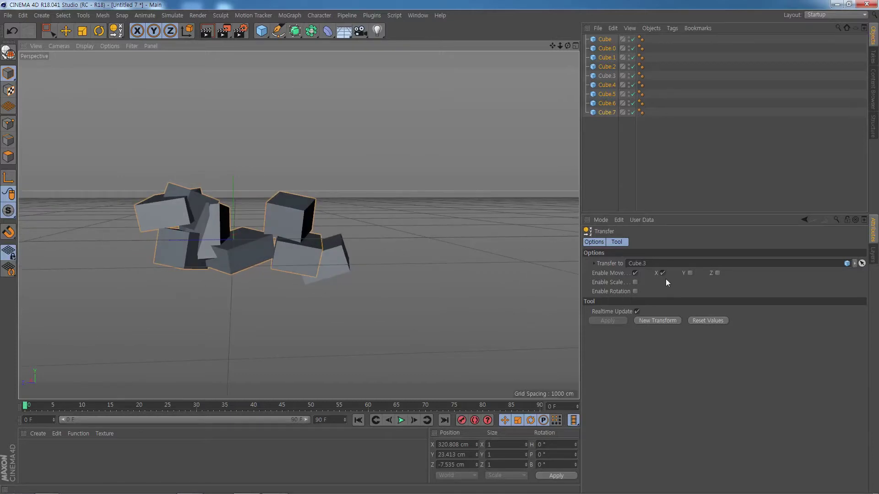
Step: Turn off Move X and re-enable Scale and Rotation so cubes keep their ring positions
{"action": "left_click", "coordinate": [663, 272]}
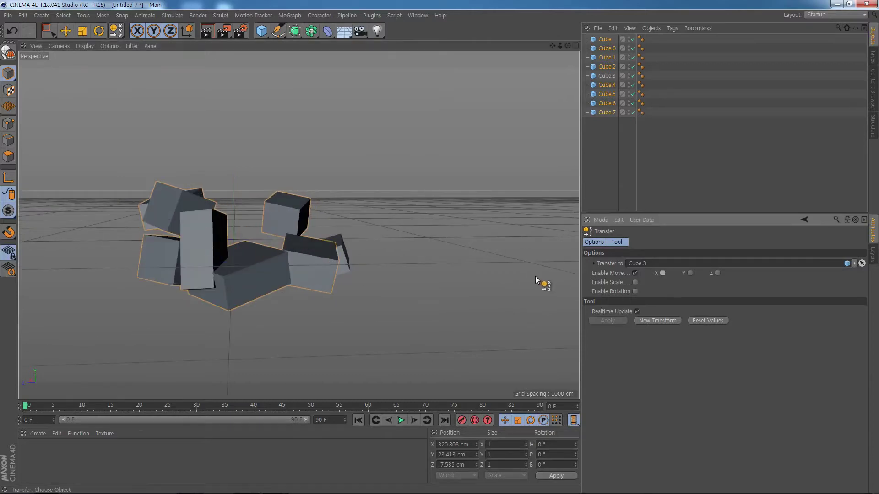
{"action": "left_click_drag", "start_coordinate": [530, 282], "coordinate": [498, 297], "text": "alt"}
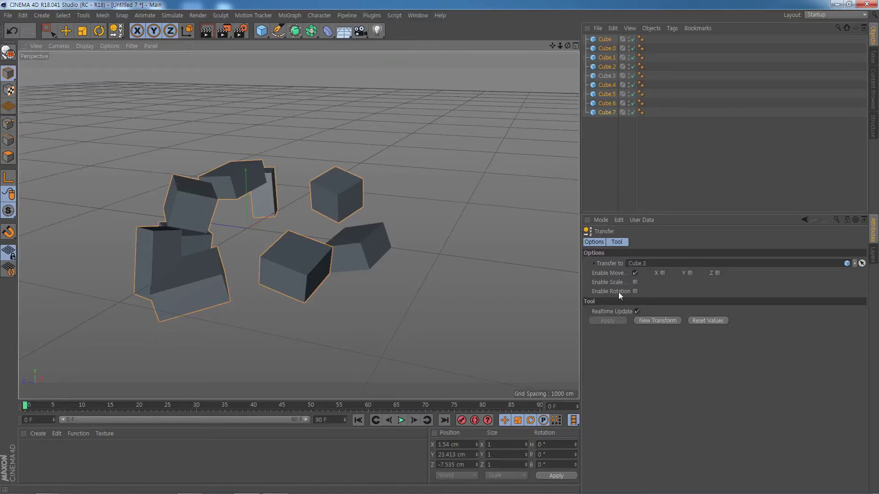
{"action": "left_click", "coordinate": [635, 282]}
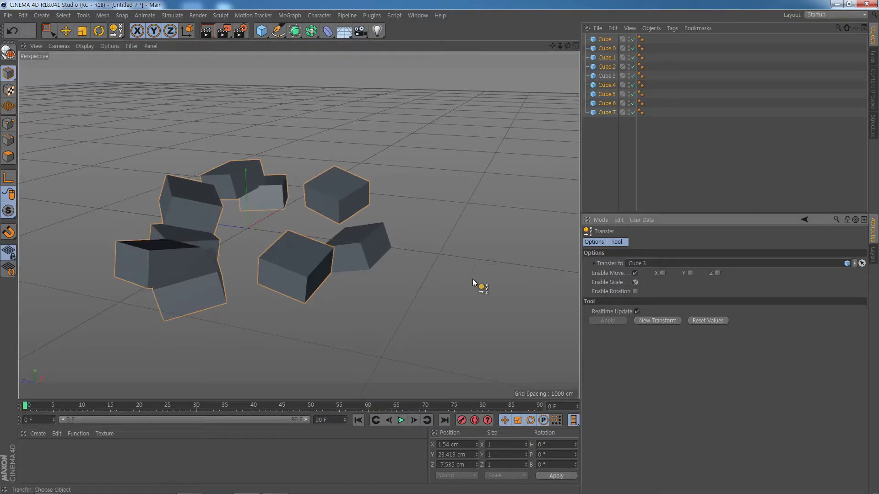
{"action": "left_click_drag", "start_coordinate": [429, 280], "coordinate": [400, 309], "text": "alt"}
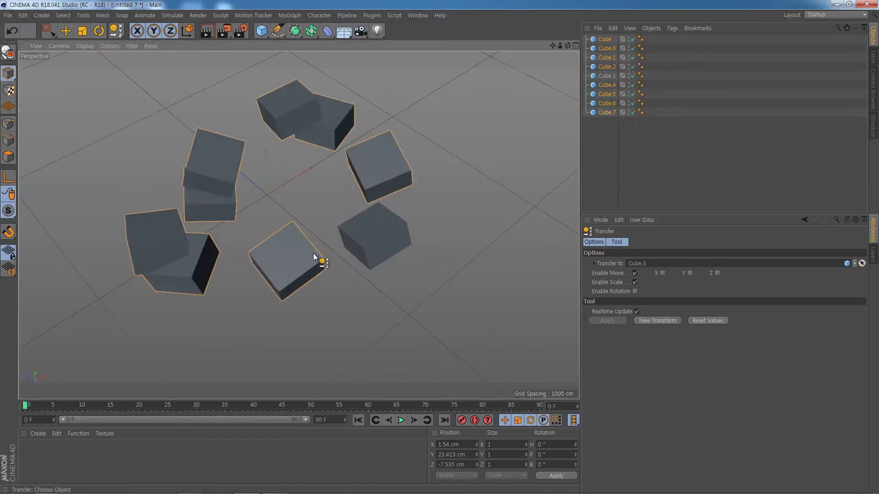
{"action": "mouse_move", "coordinate": [372, 182]}
{"action": "left_mouse_down", "text": "alt"}
{"action": "mouse_move", "coordinate": [361, 208]}
{"action": "mouse_move", "coordinate": [399, 195]}
{"action": "left_mouse_up", "text": "alt"}
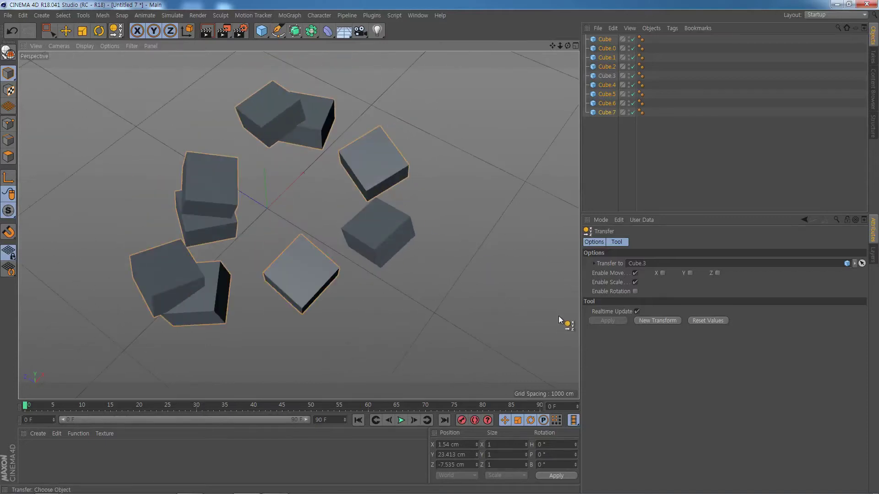
{"action": "left_click_drag", "start_coordinate": [459, 299], "coordinate": [461, 259], "text": "alt"}
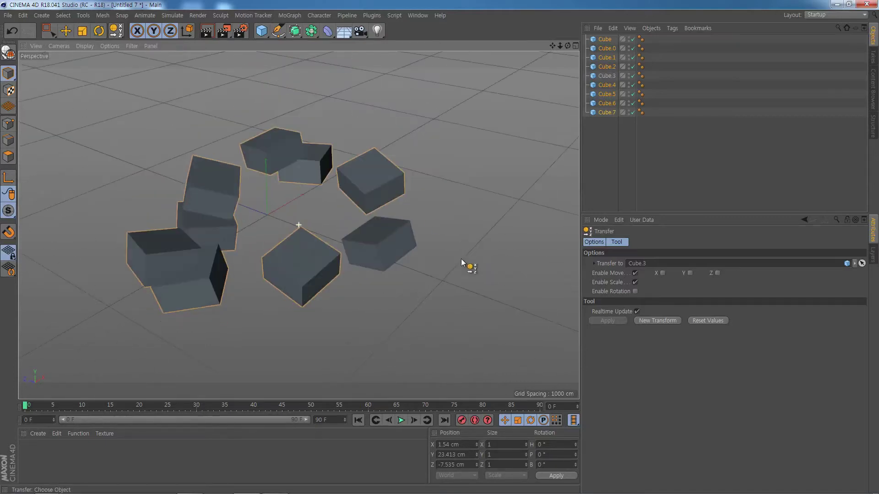
{"action": "left_click", "coordinate": [636, 291]}
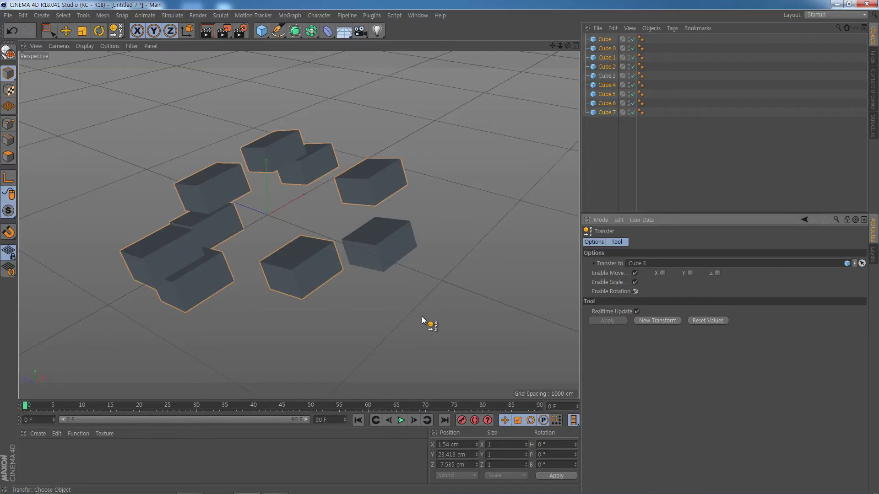
Step: Compare the cubes with and without Cube.3's rotation, keep rotation matched, and deselect everything
{"action": "key", "text": "ctrl+z"}
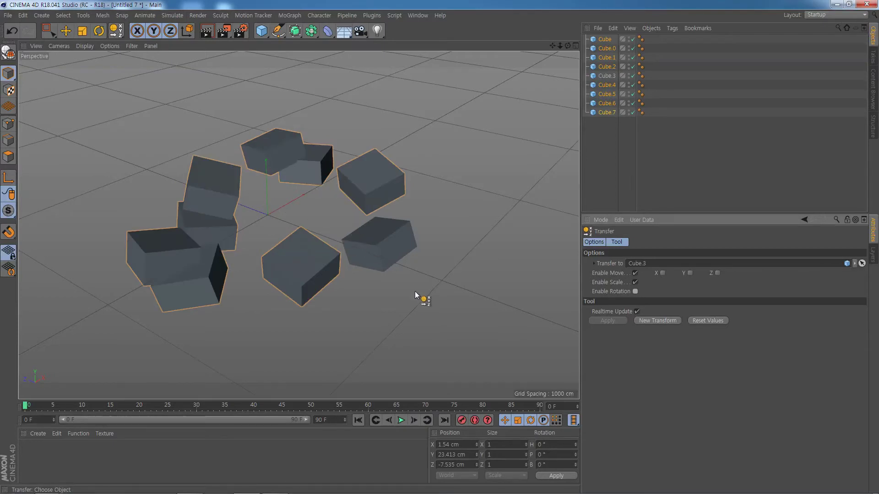
{"action": "key", "text": "ctrl+y"}
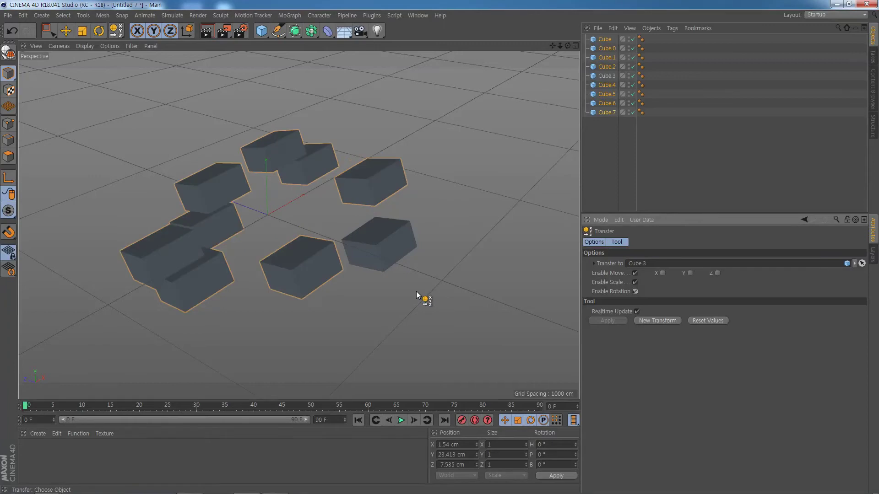
{"action": "key", "text": "ctrl+z"}
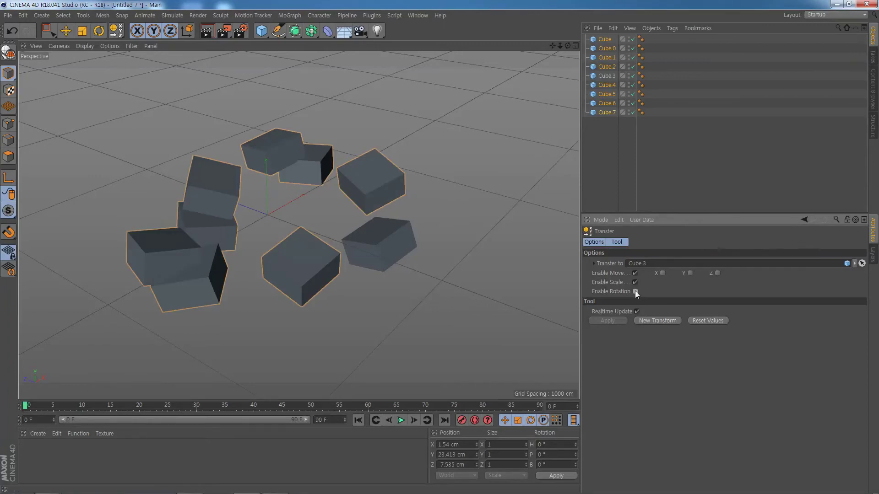
{"action": "left_click", "coordinate": [635, 291]}
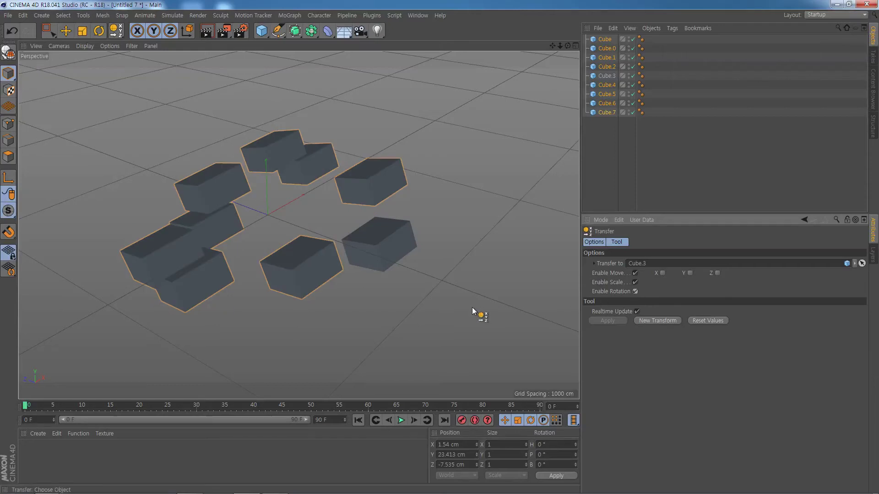
{"action": "left_click", "coordinate": [597, 145]}
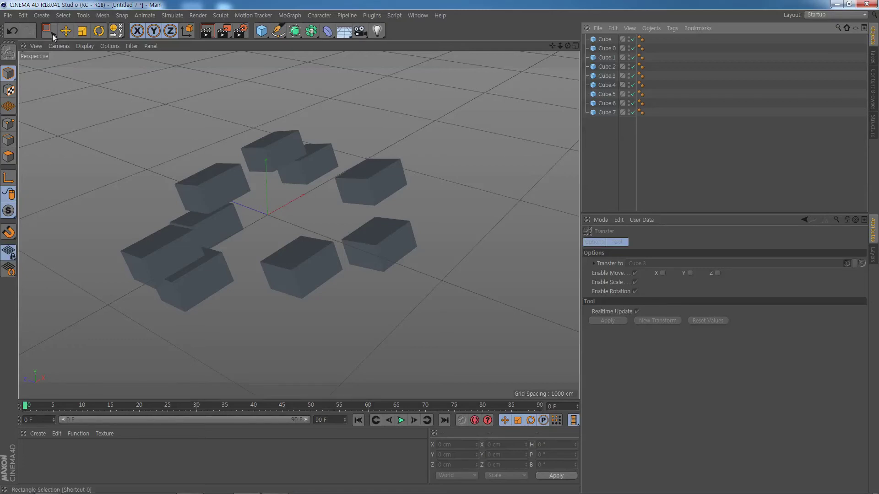
Step: Select Cube.3, scale it down to about 78%, then undo to restore its original size
{"action": "left_click_drag", "start_coordinate": [49, 30], "coordinate": [84, 70]}
{"action": "left_click", "coordinate": [360, 177]}
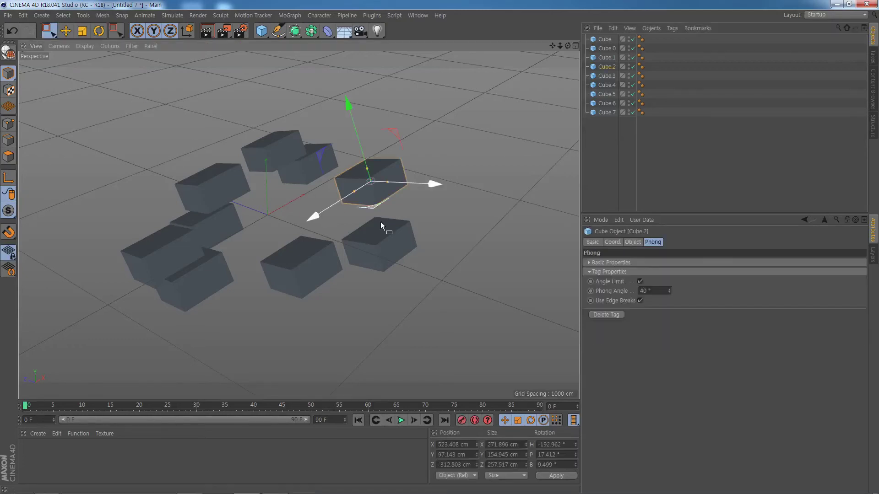
{"action": "left_click", "coordinate": [384, 235]}
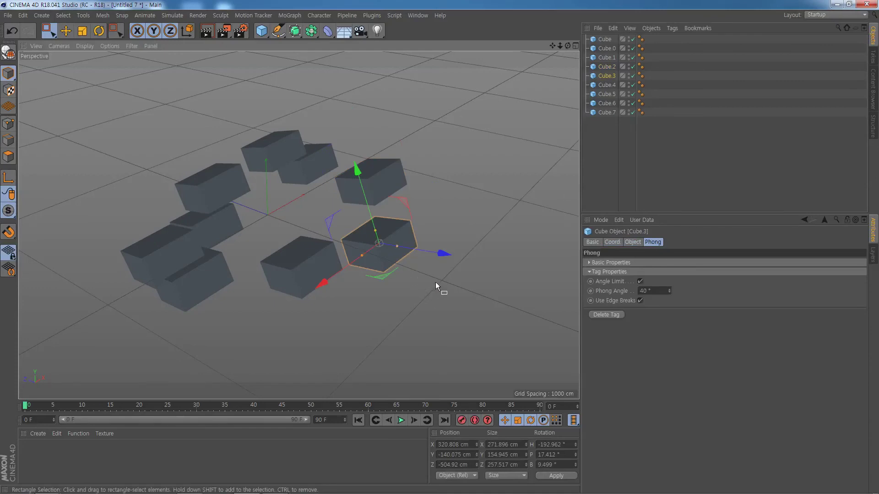
{"action": "key", "text": "t"}
{"action": "mouse_move", "coordinate": [446, 259]}
{"action": "left_mouse_down"}
{"action": "mouse_move", "coordinate": [416, 254]}
{"action": "mouse_move", "coordinate": [436, 257]}
{"action": "mouse_move", "coordinate": [427, 257]}
{"action": "left_mouse_up"}
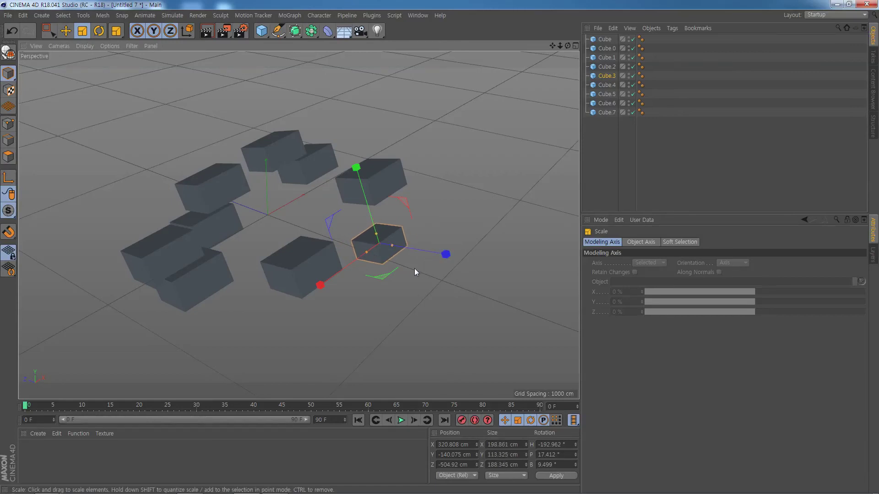
{"action": "left_click_drag", "start_coordinate": [319, 284], "coordinate": [377, 244]}
{"action": "key", "text": "ctrl+z"}
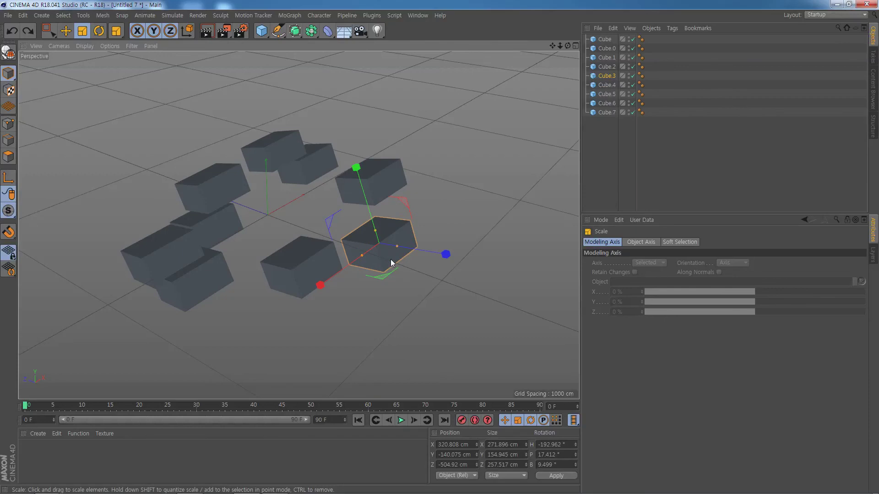